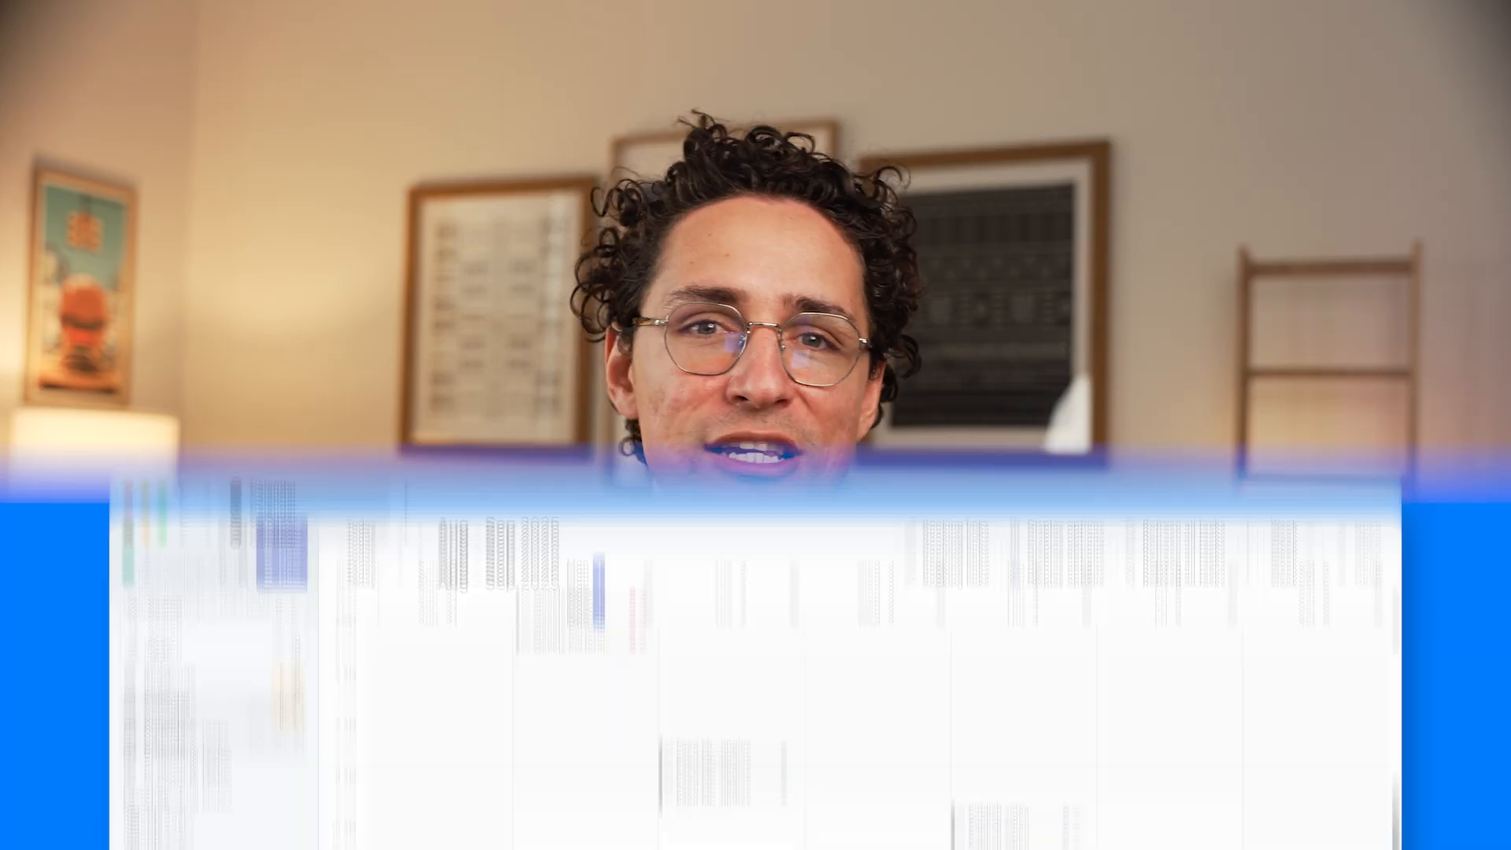
click(306, 88)
click(638, 144)
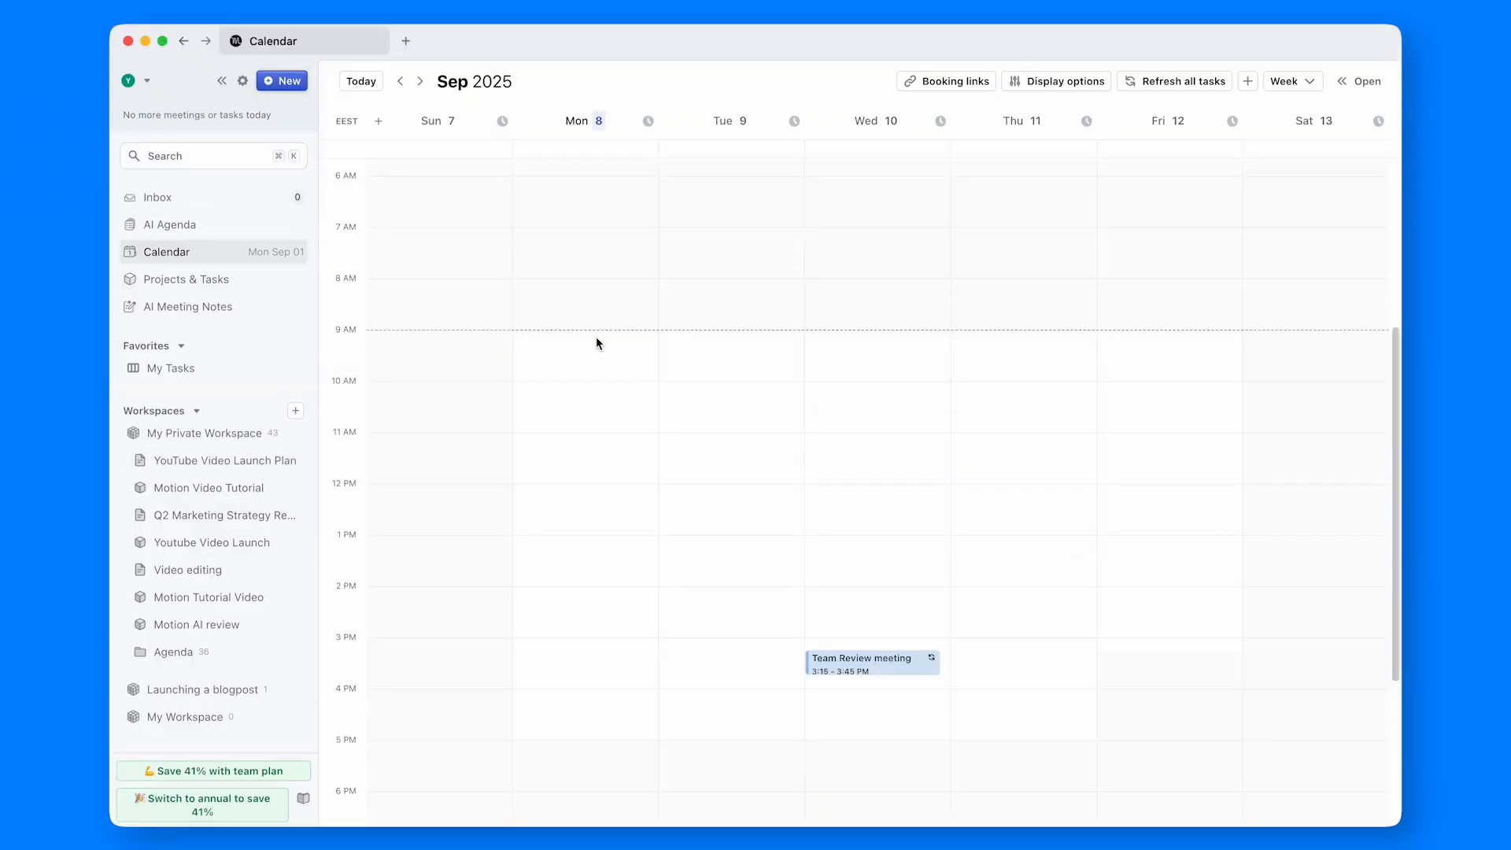
- Mark out a 9–10 AM slot in the weekly calendar for a new entry
drag(597, 337, 601, 380)
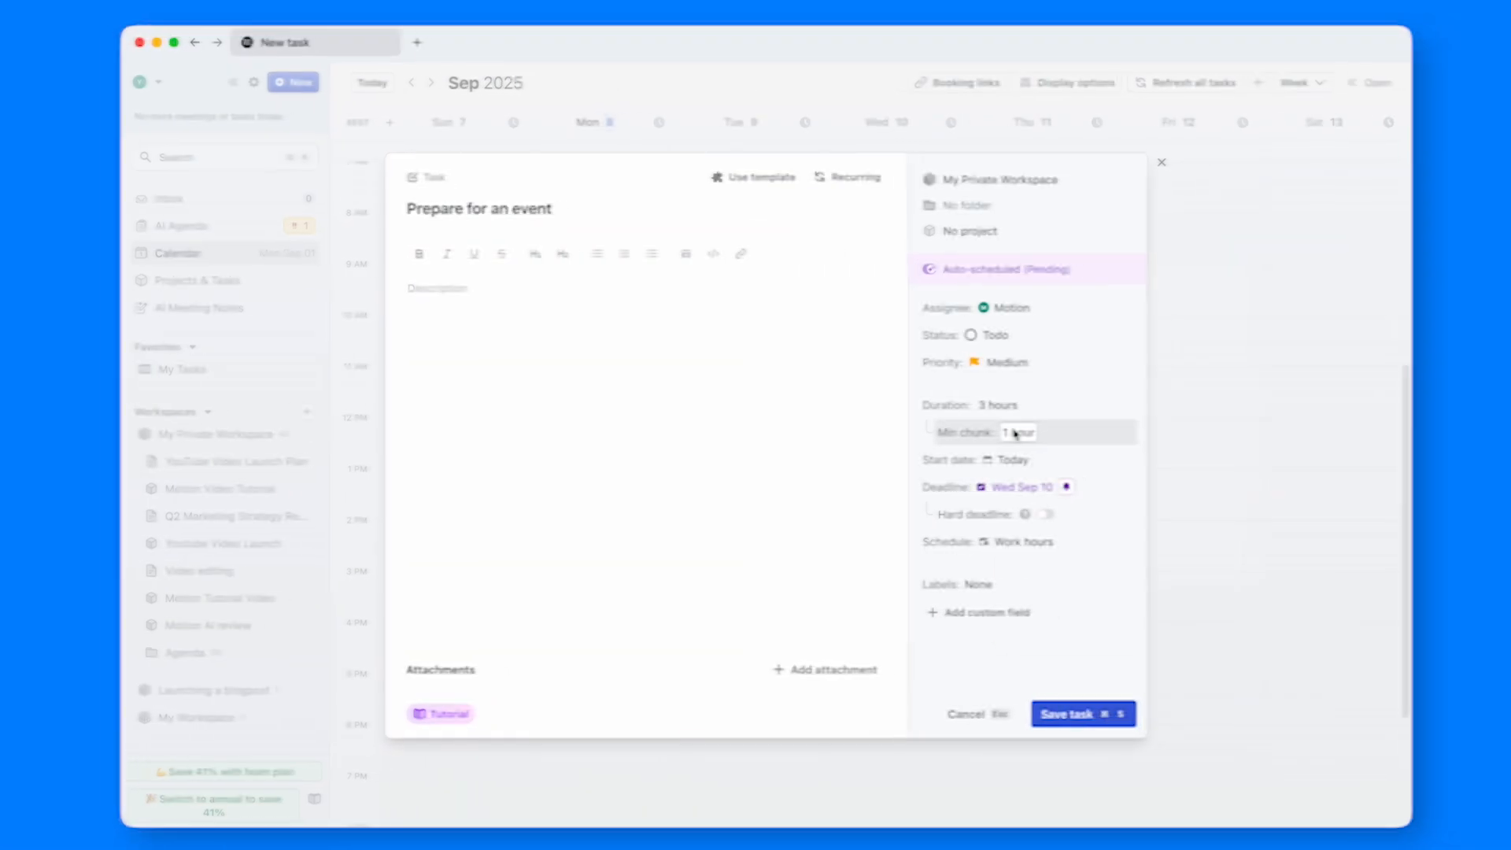
- In the "Prepare for an event" task, set the minimum chunk to 1h 30m and the start date to September 8, and save it
click(1011, 432)
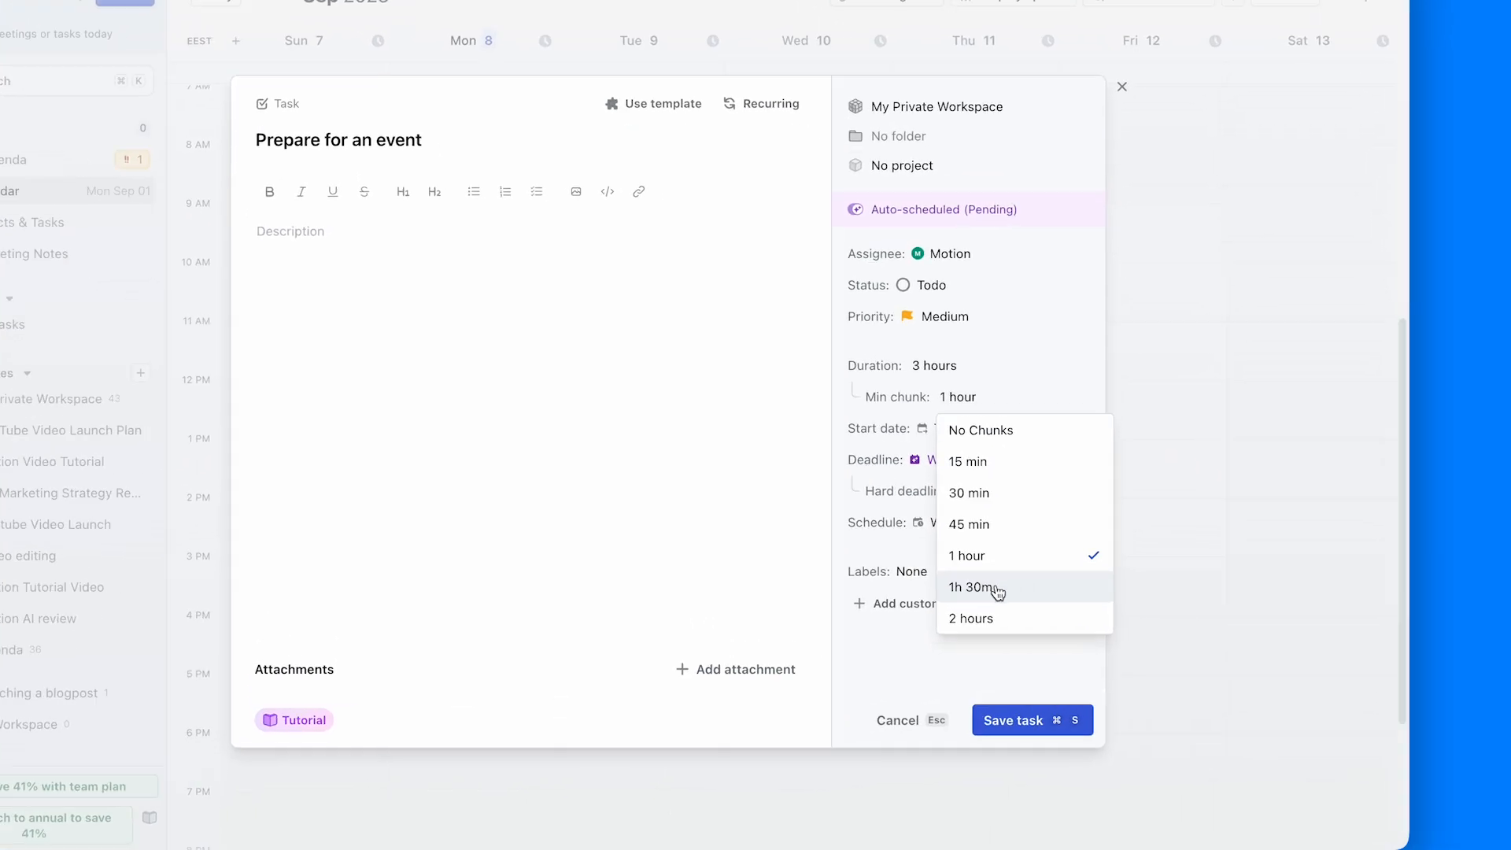
click(998, 592)
click(957, 429)
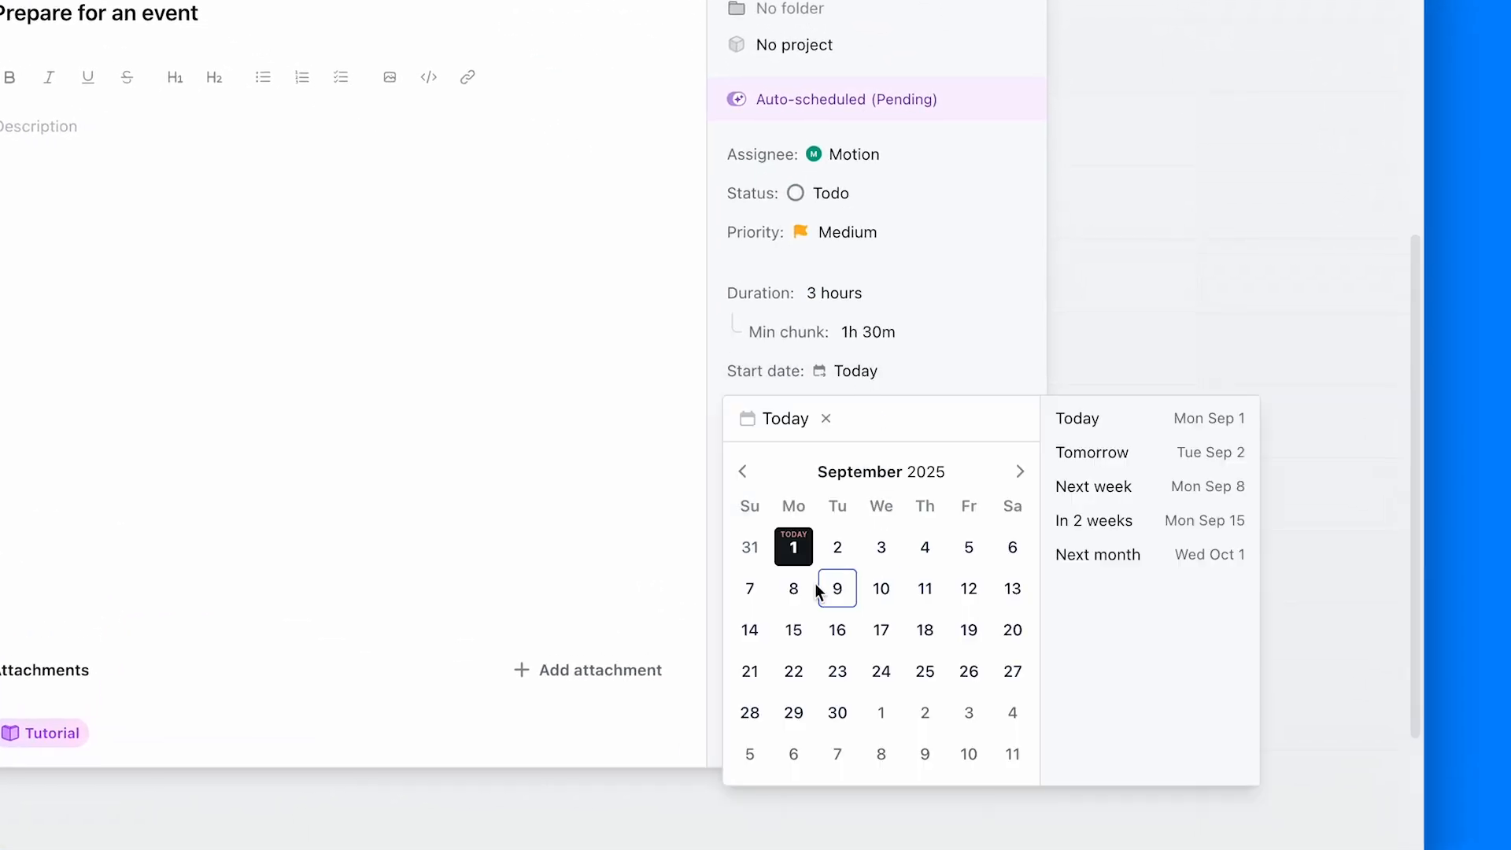
click(797, 590)
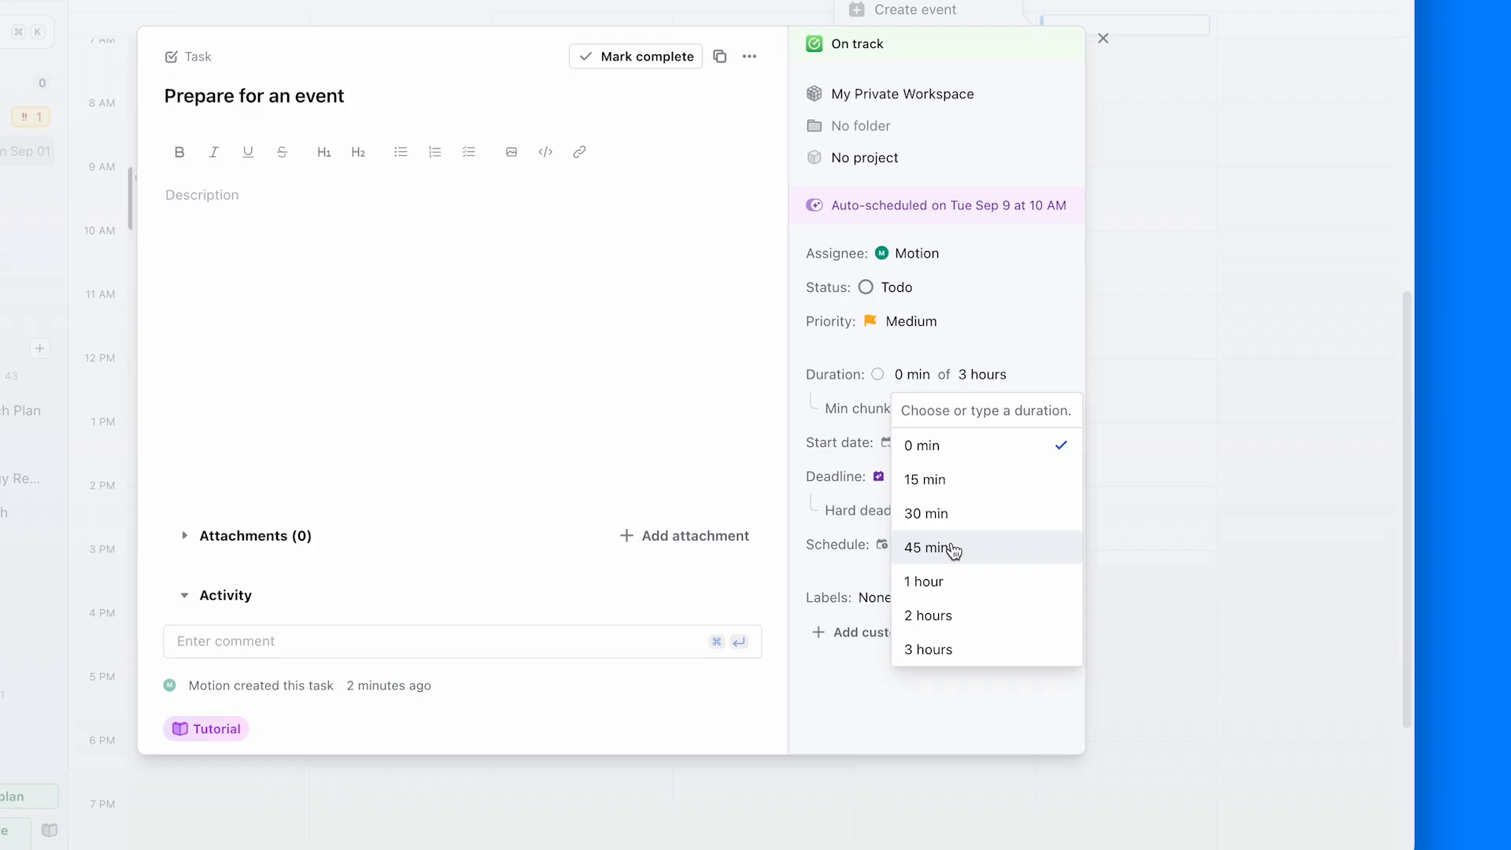
click(1014, 595)
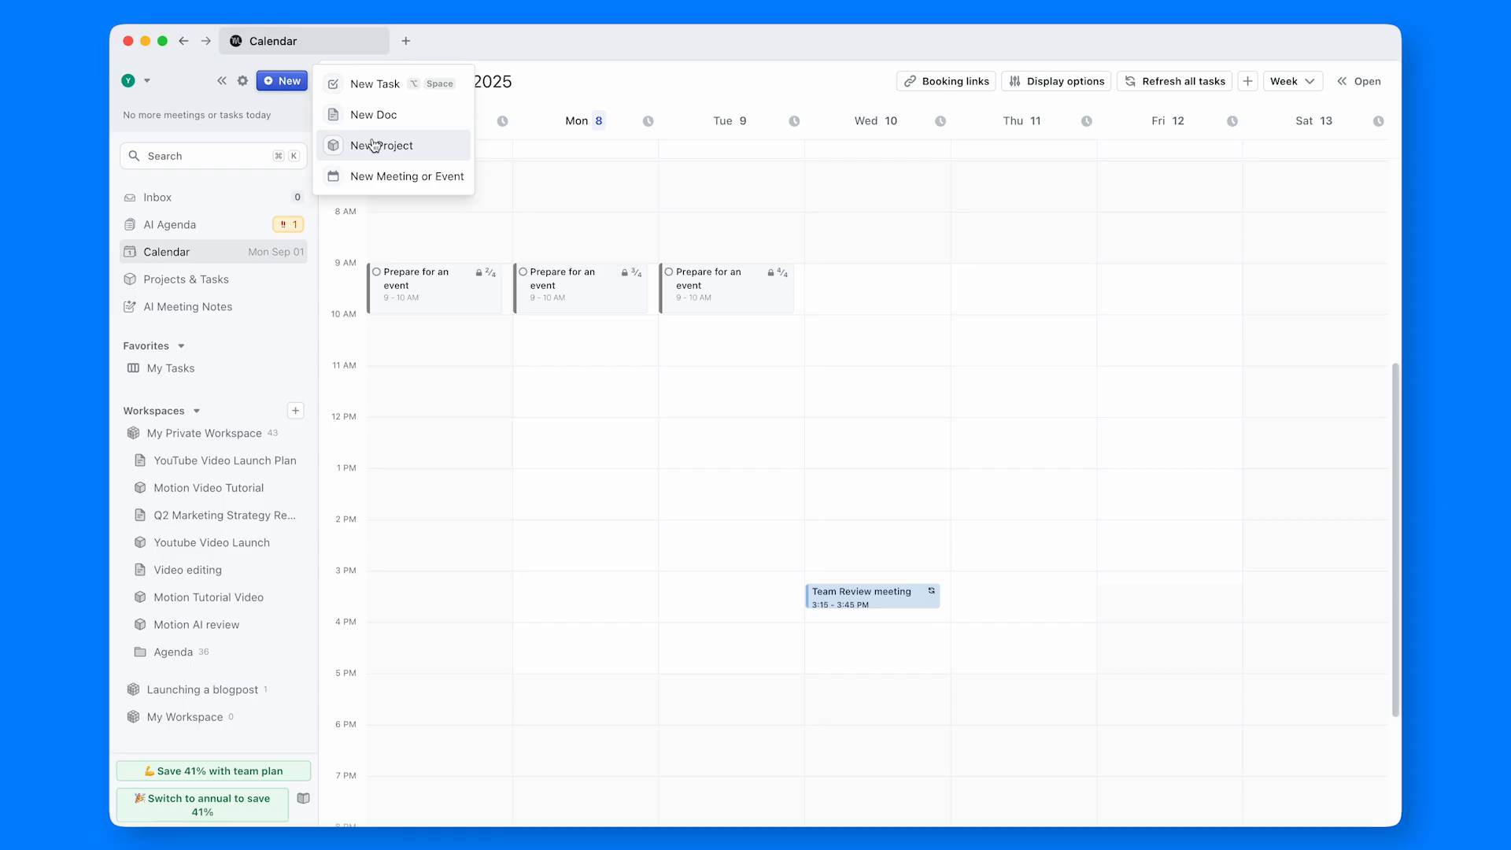
- Create an event titled "Emergency video call!!!" on Monday, September 8, from 8 AM to 12 PM
click(400, 302)
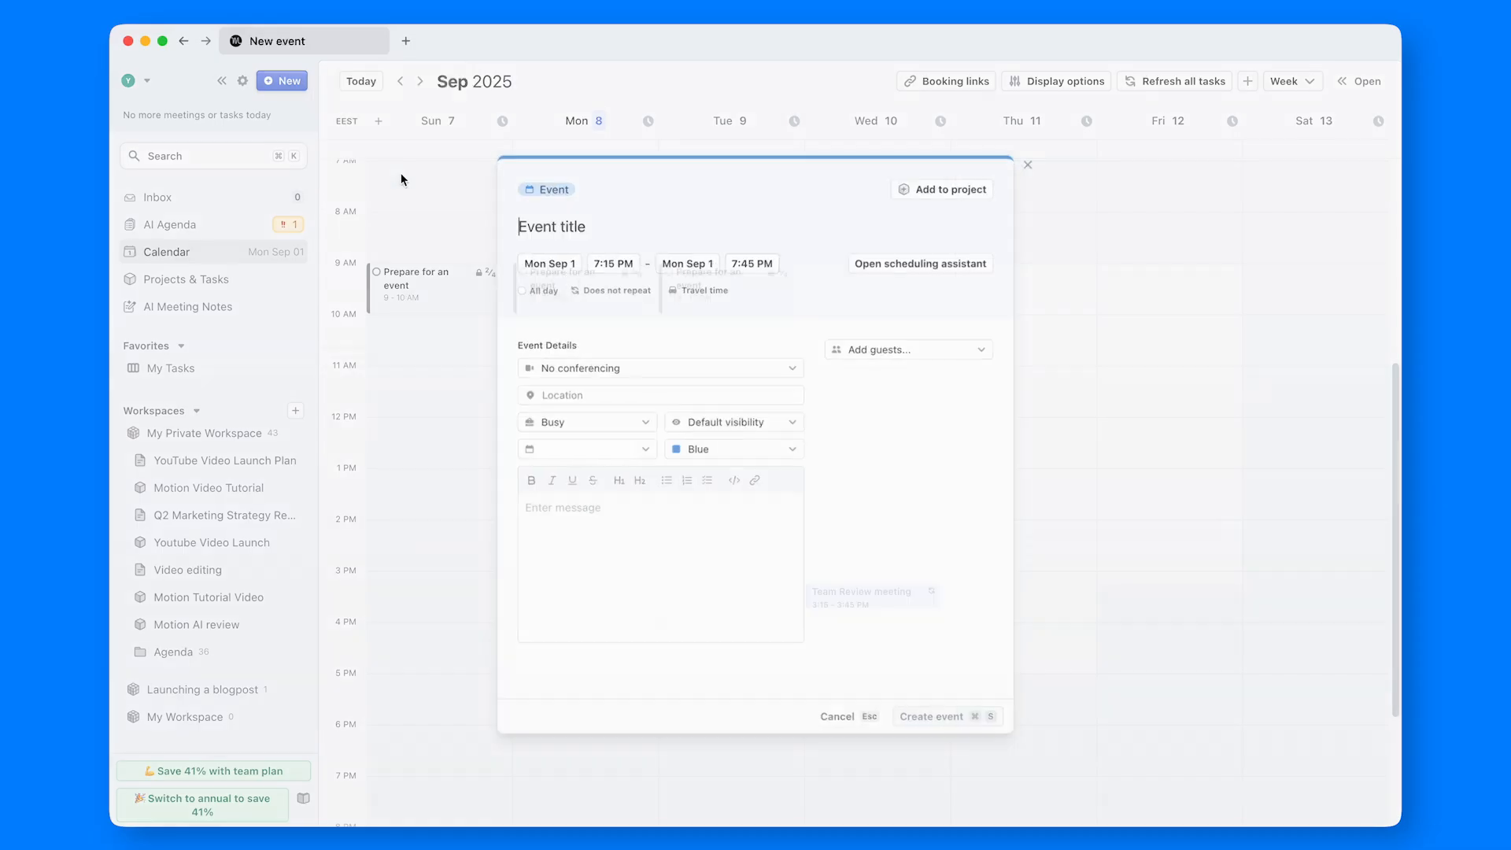
text(Emergency video call!!!)
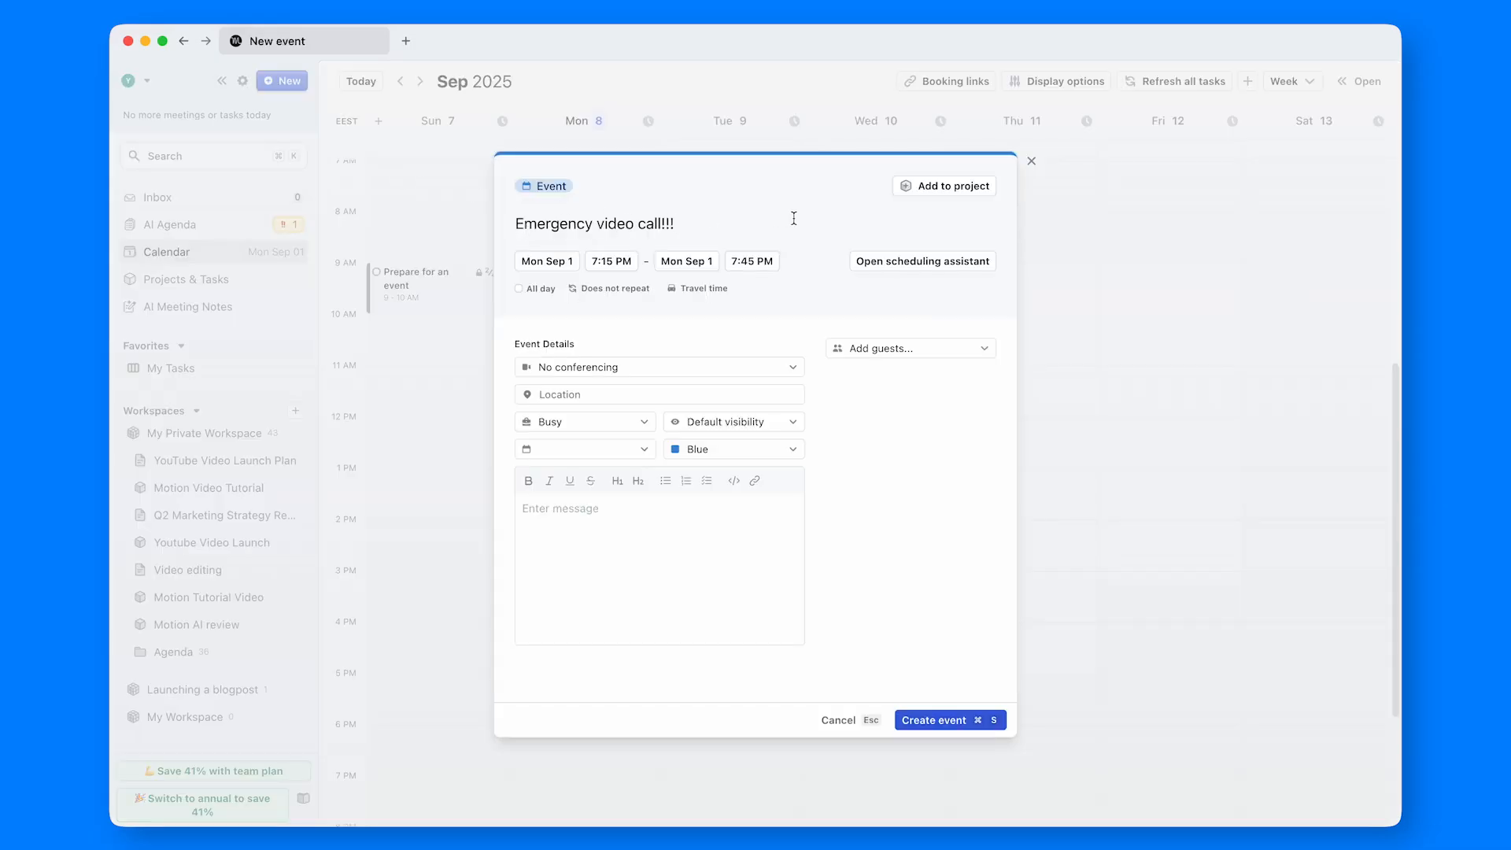
key(super+s)
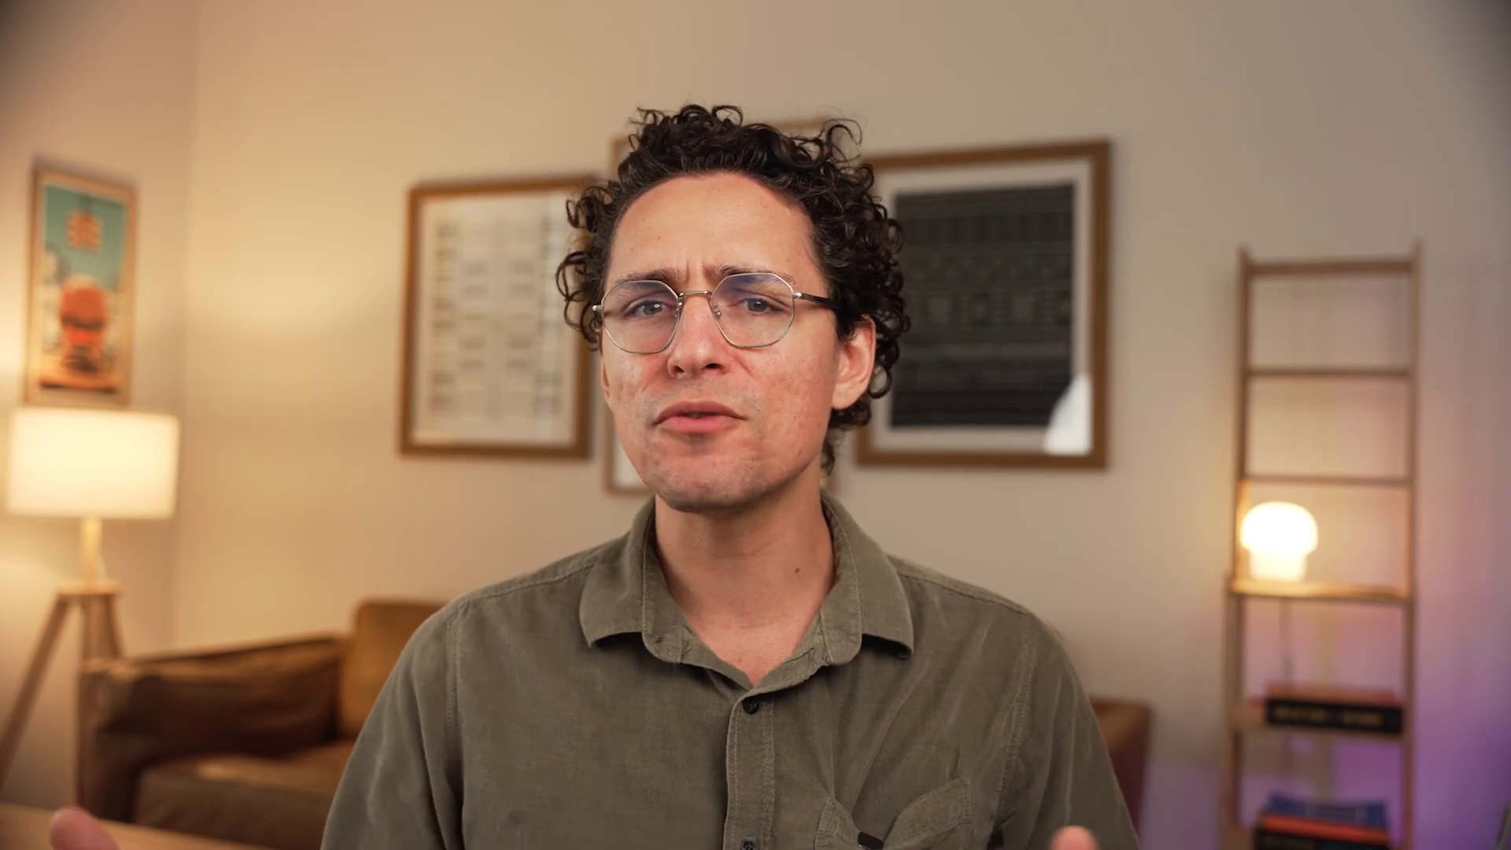
- Start a new task named "Check performance of last week's video" and make it recurring
click(304, 92)
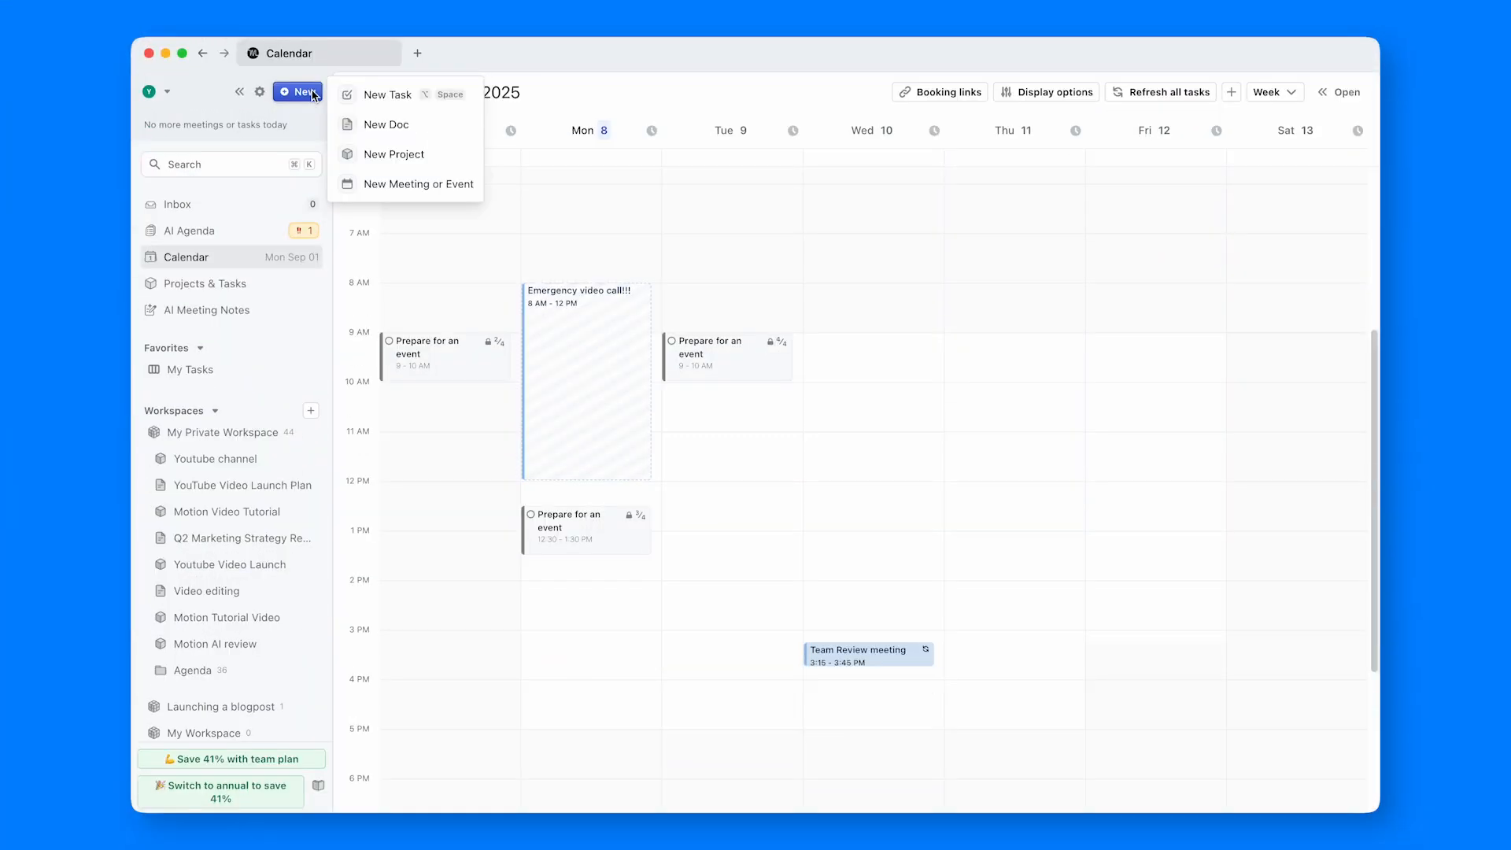
click(389, 101)
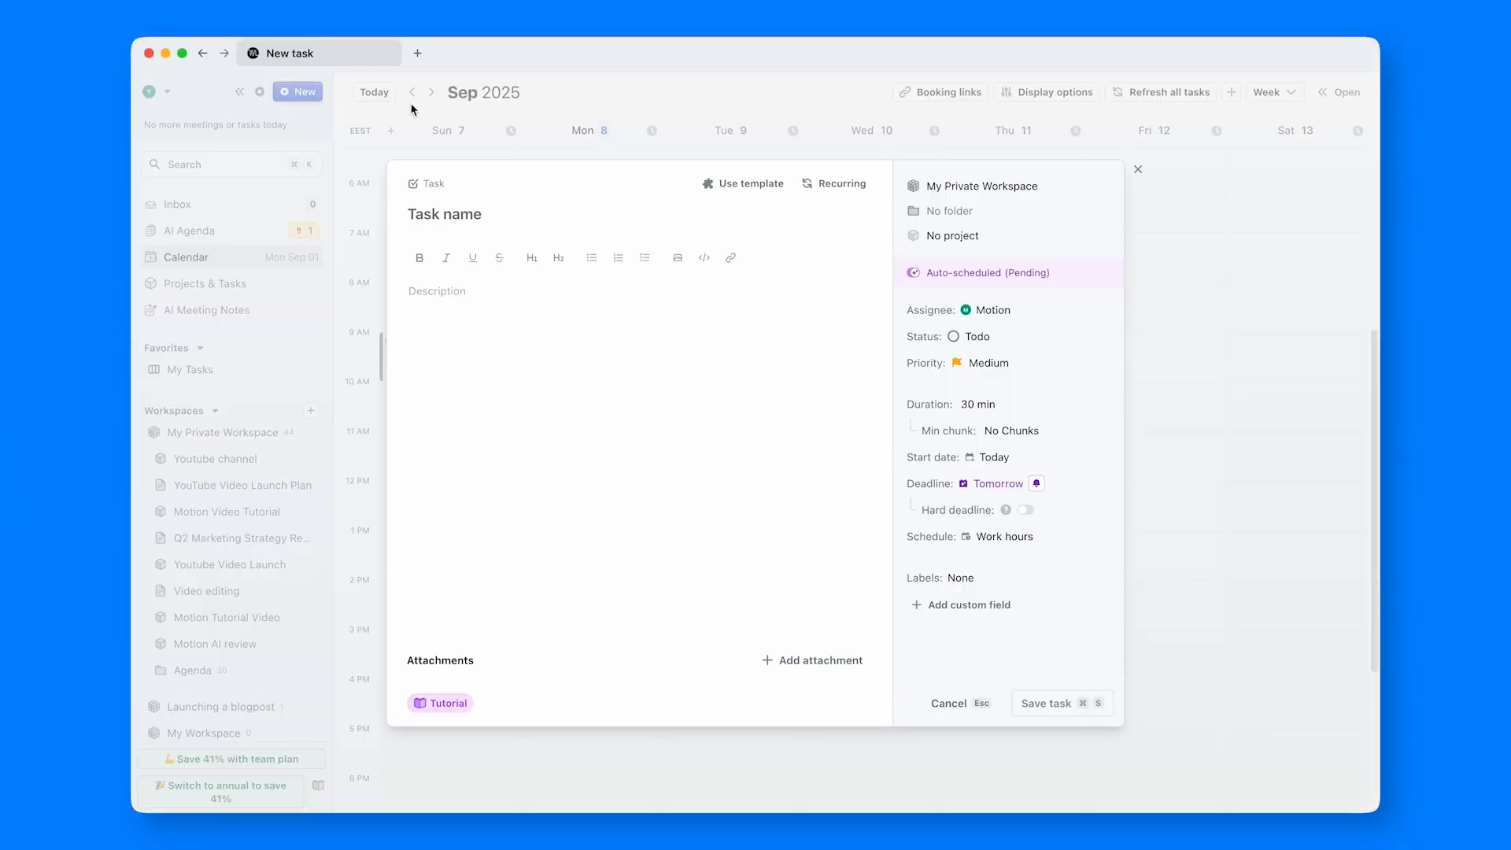
text(Check performance of last week's video)
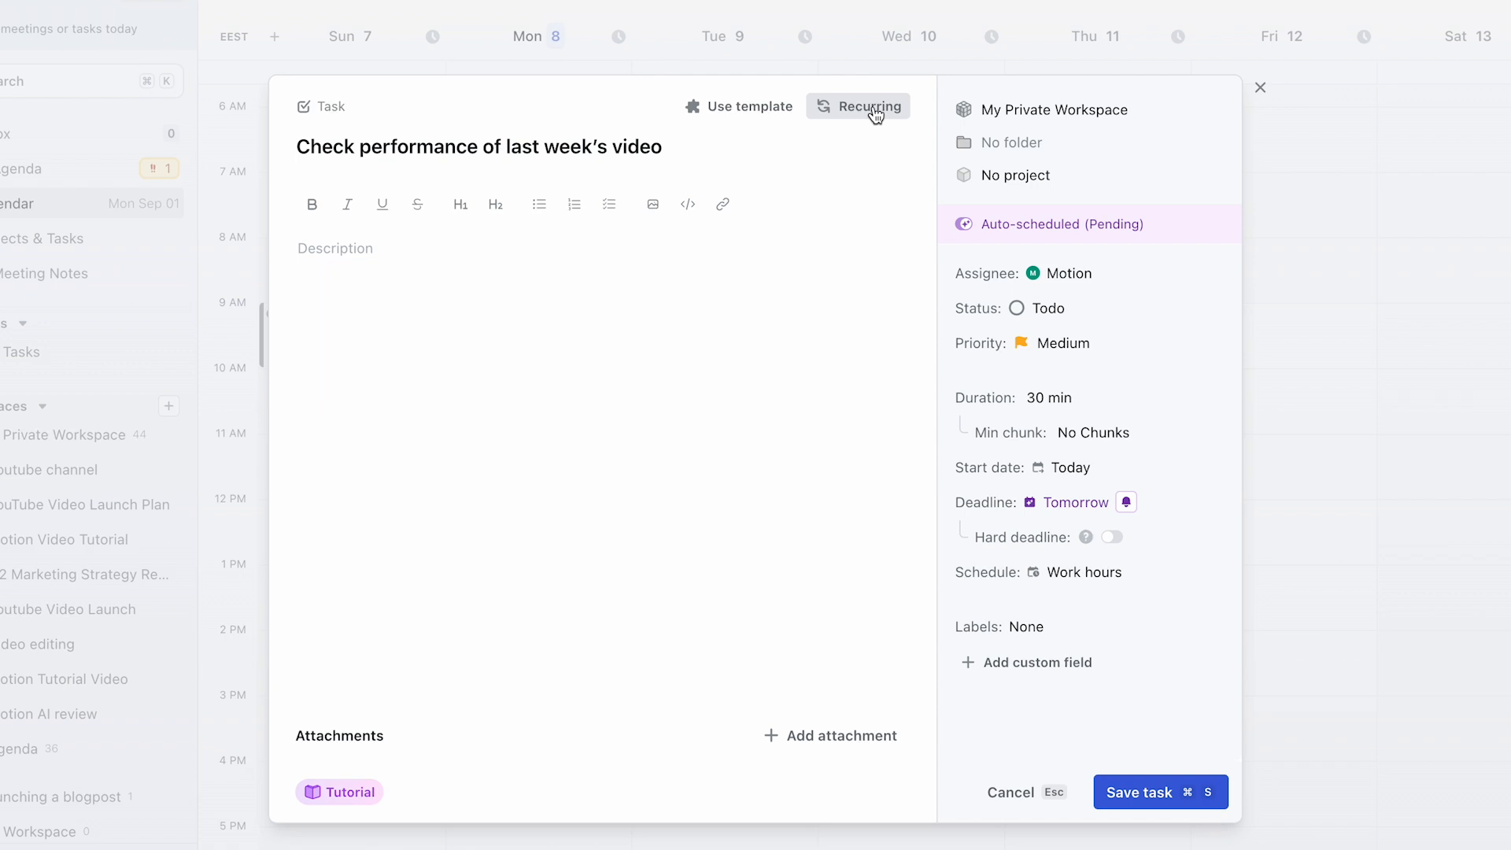
click(876, 115)
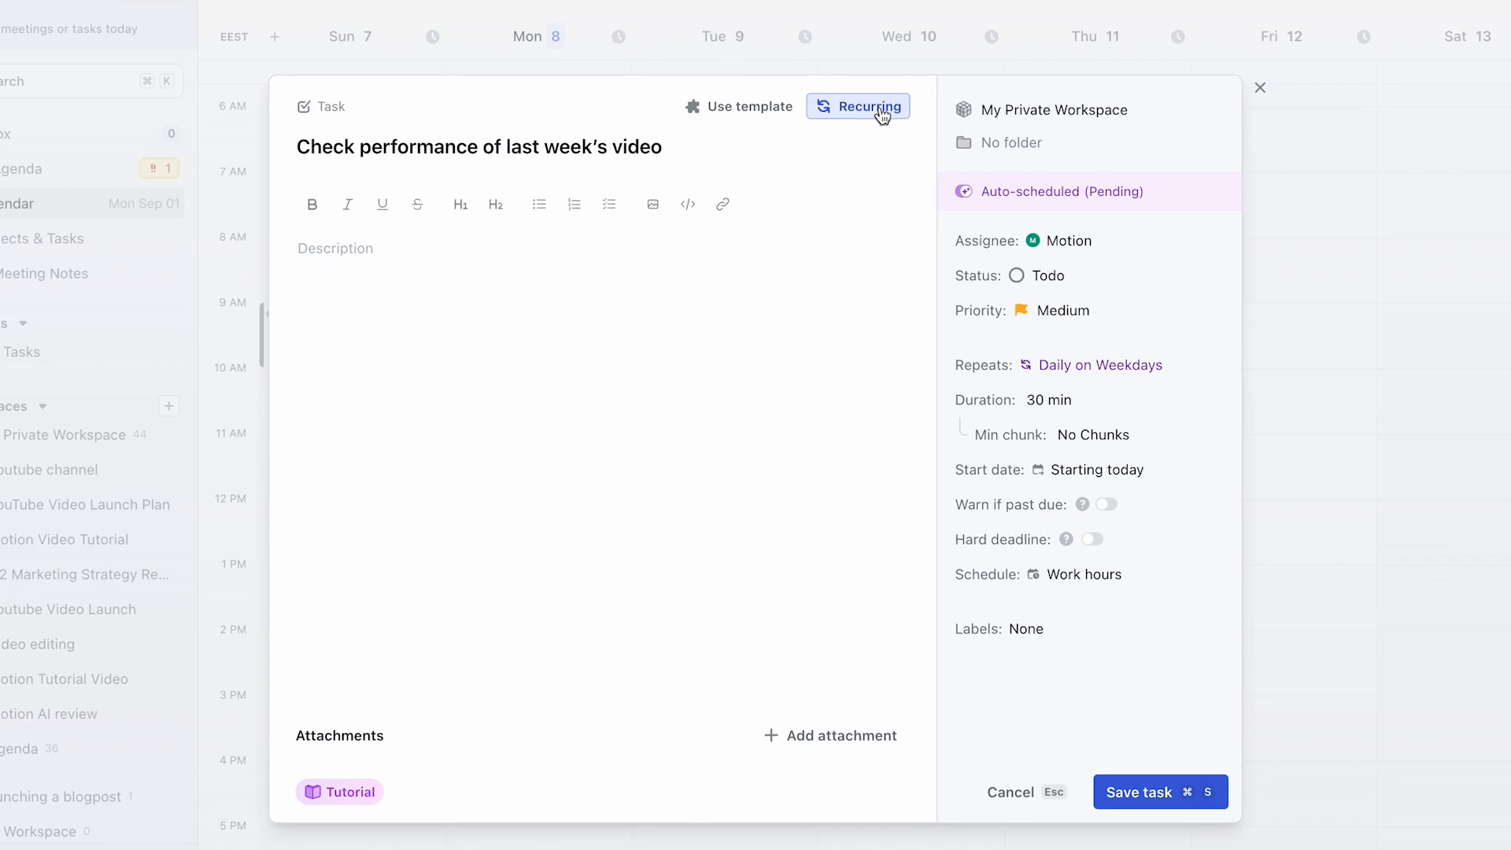
- Set the recurring task to repeat once a week on Monday
click(1102, 364)
click(1035, 561)
click(1062, 561)
click(1090, 562)
click(1223, 350)
- Give the recurring task a 1 hour duration and a Monday, September 8 start date, and save it
click(1130, 363)
click(1094, 455)
click(1072, 523)
click(1133, 795)
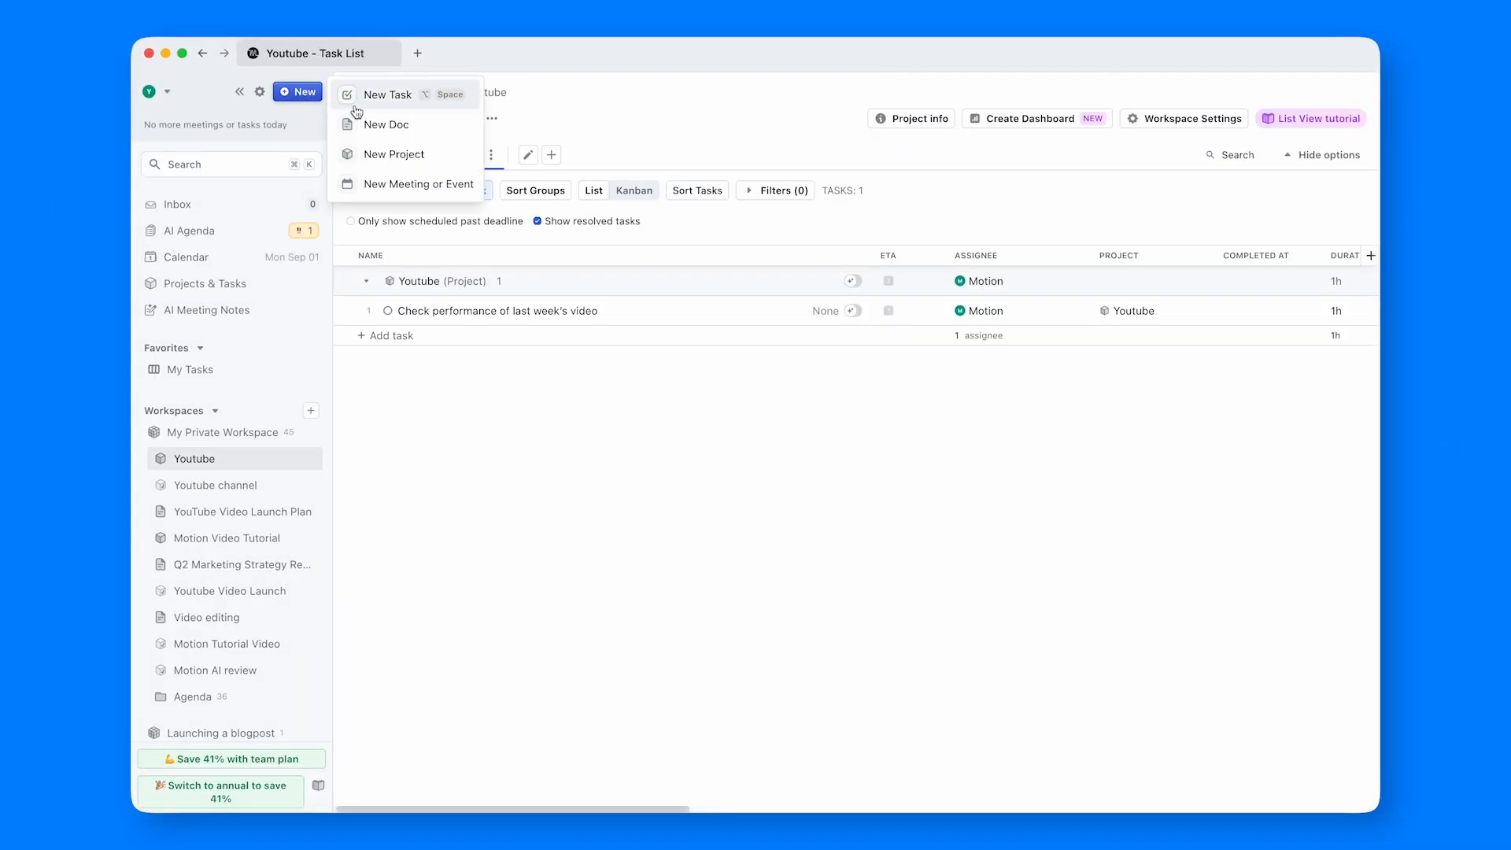
- Create a task named "Brainstorming session" with a 1 hour duration in the Youtube project
click(357, 111)
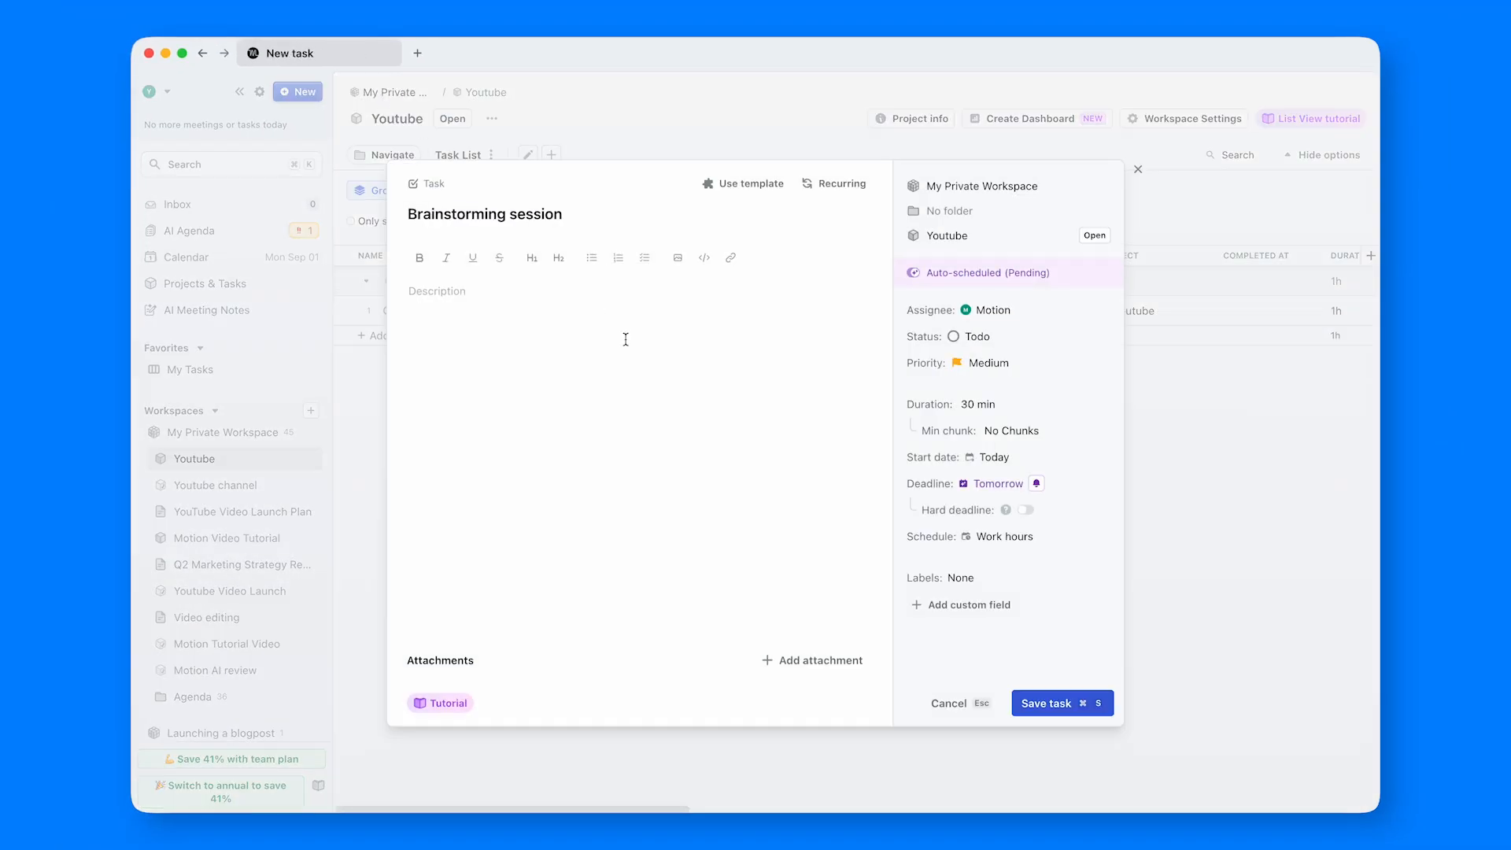
click(1072, 704)
click(1136, 170)
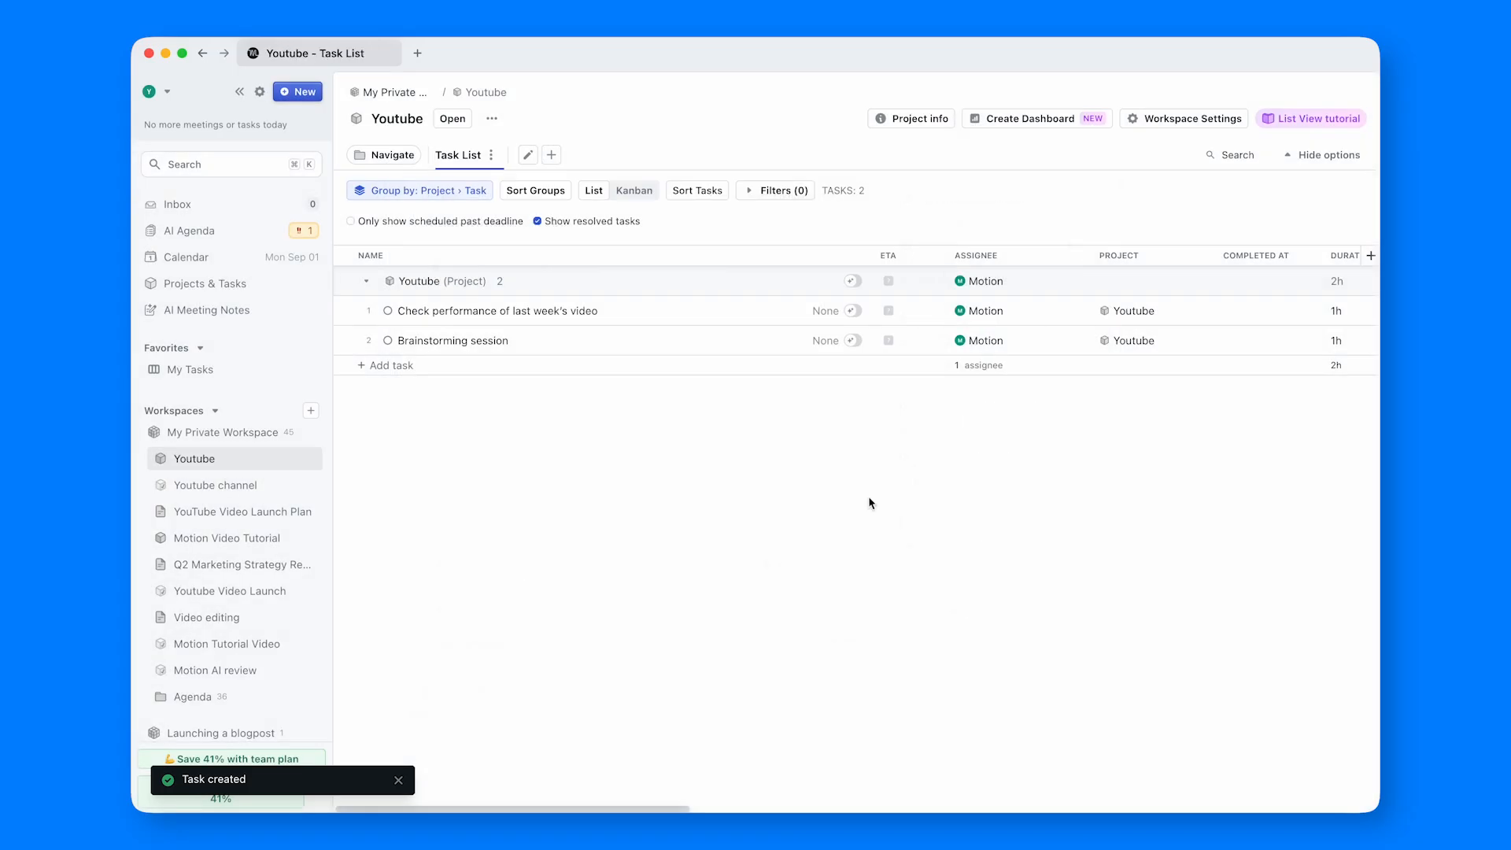
- Mark the "Check performance of last week's video" task as blocking "Brainstorming session"
right_click(617, 310)
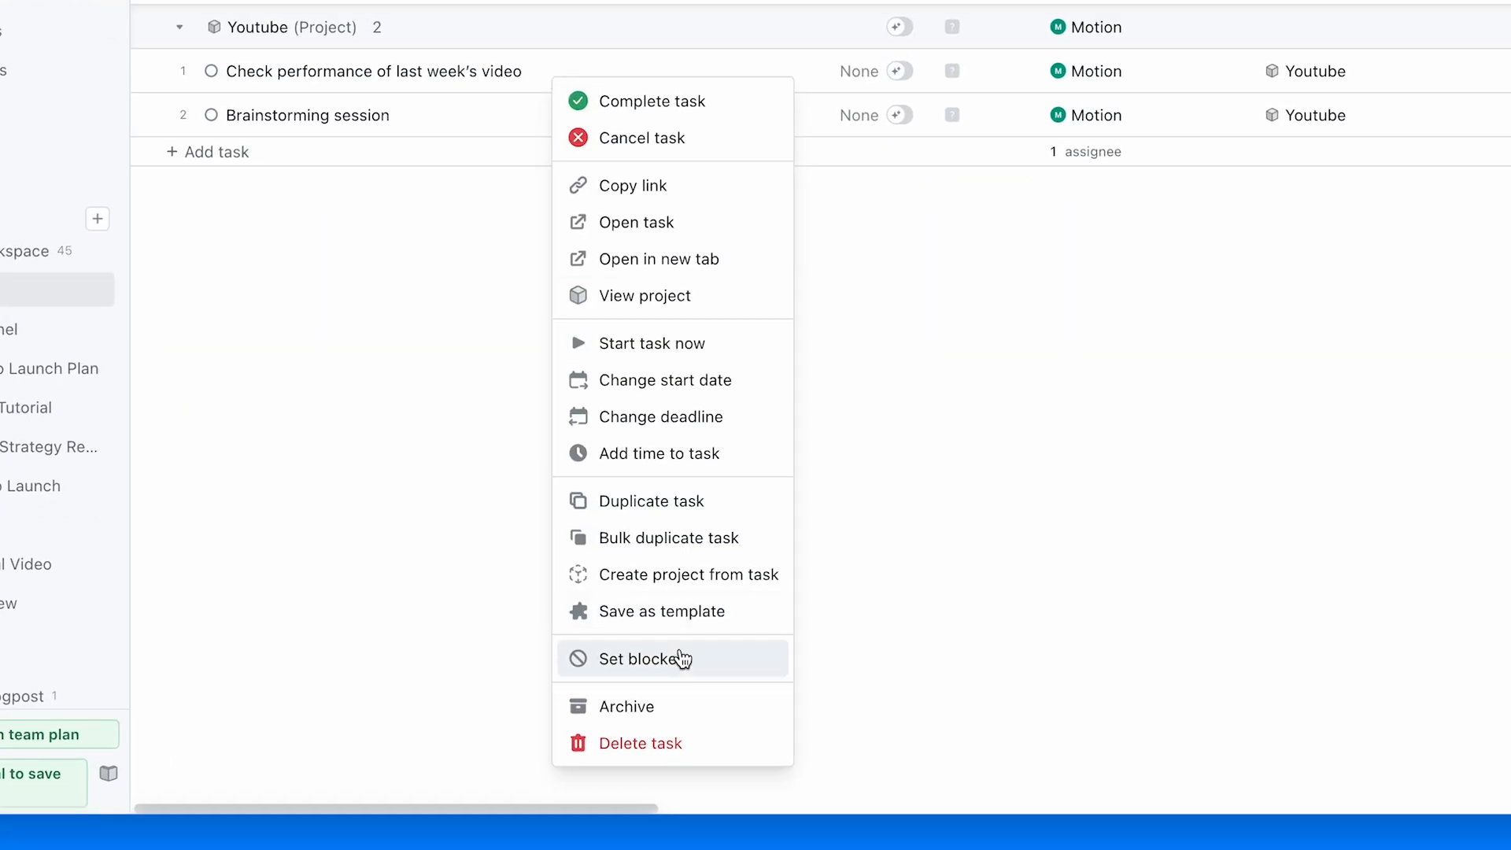
mouse_move(675, 664)
click(896, 711)
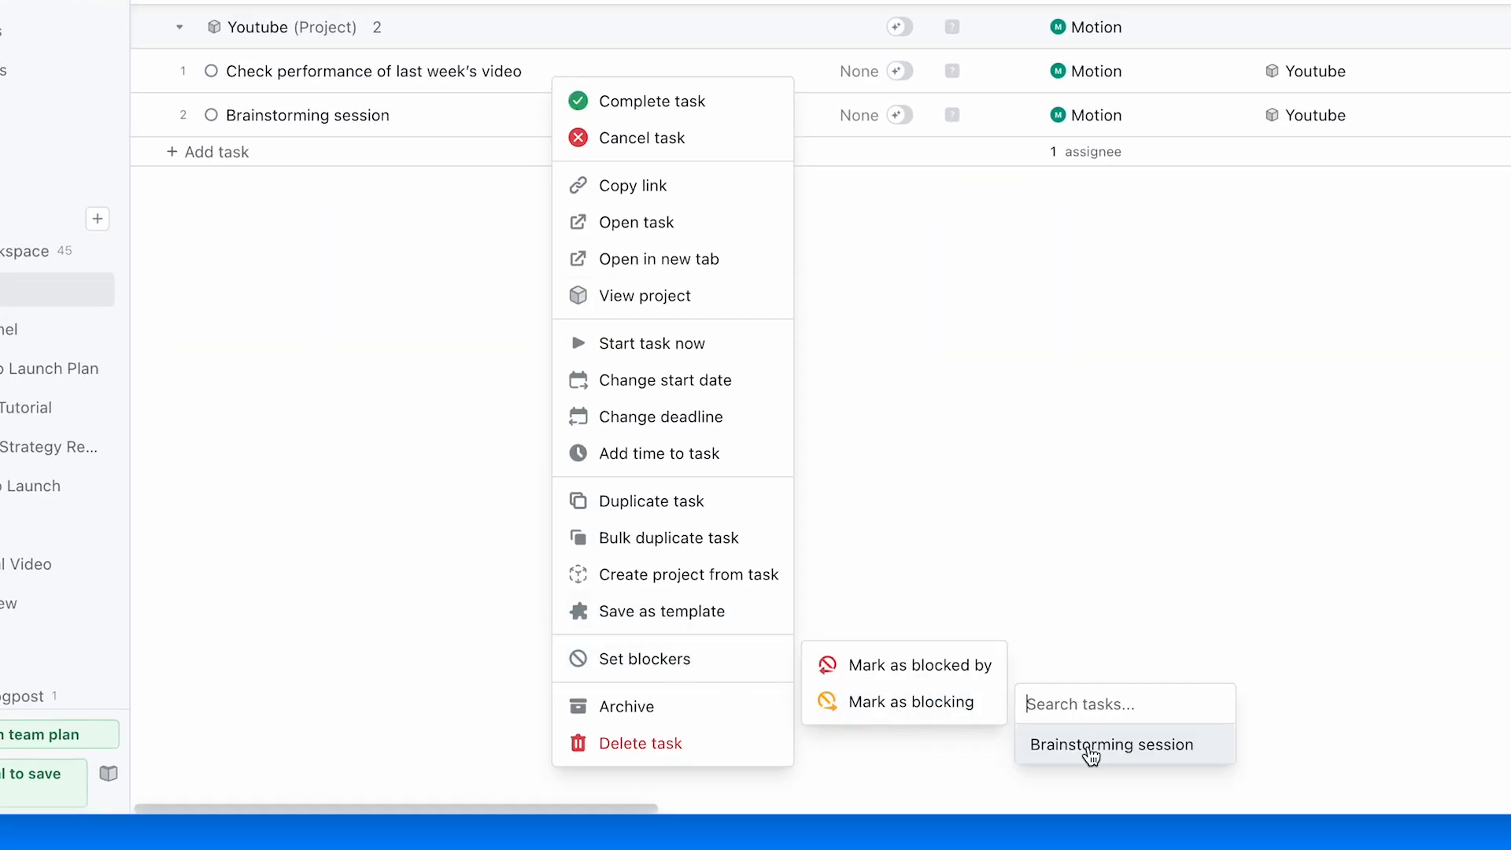
click(1092, 753)
click(1083, 649)
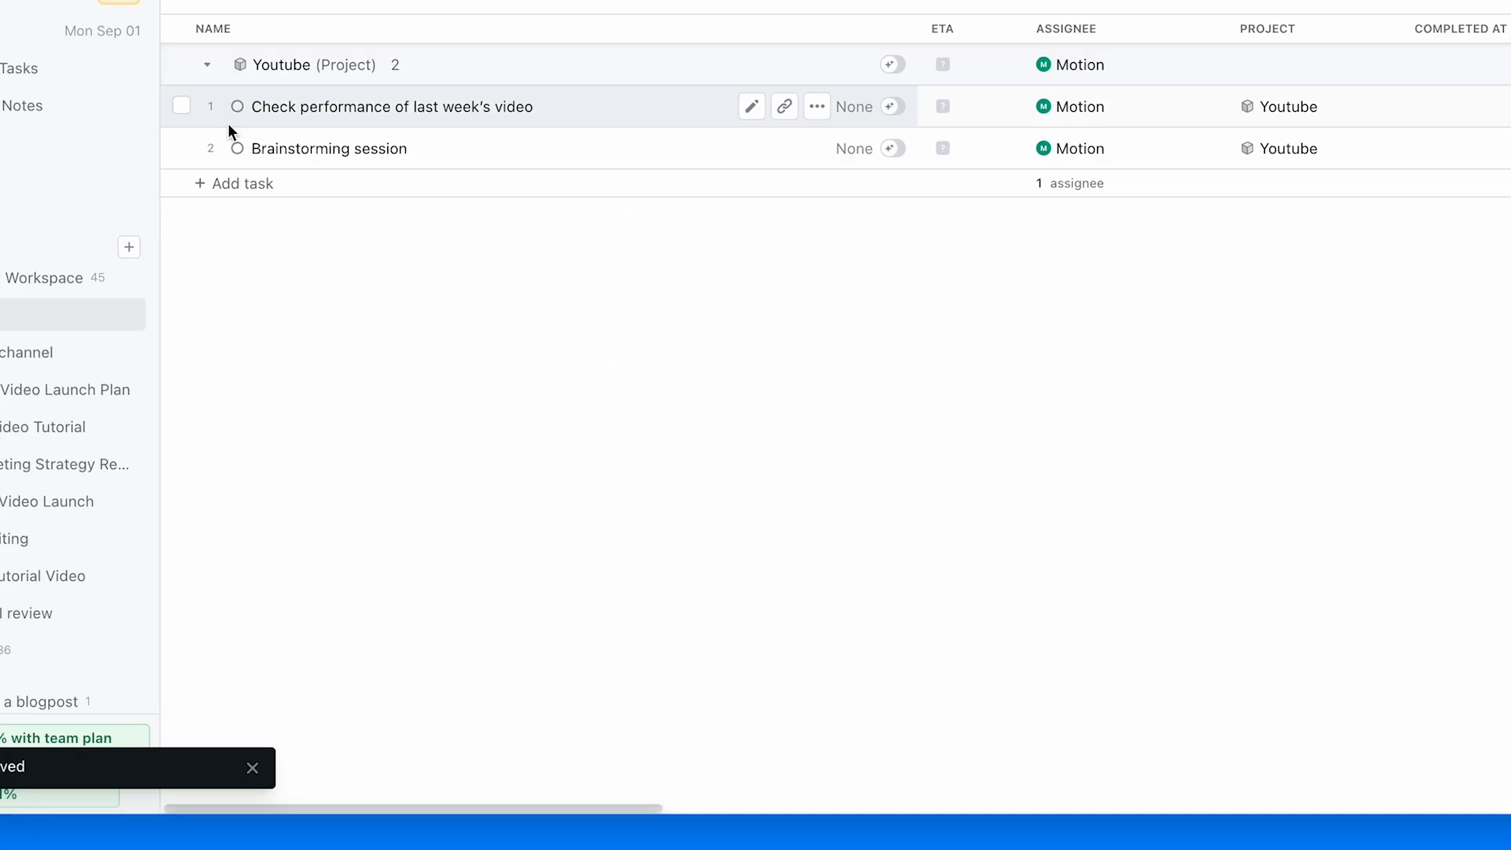
- Open the calendar at the week of September 7–13, 2025 to check where the tasks are scheduled
click(212, 116)
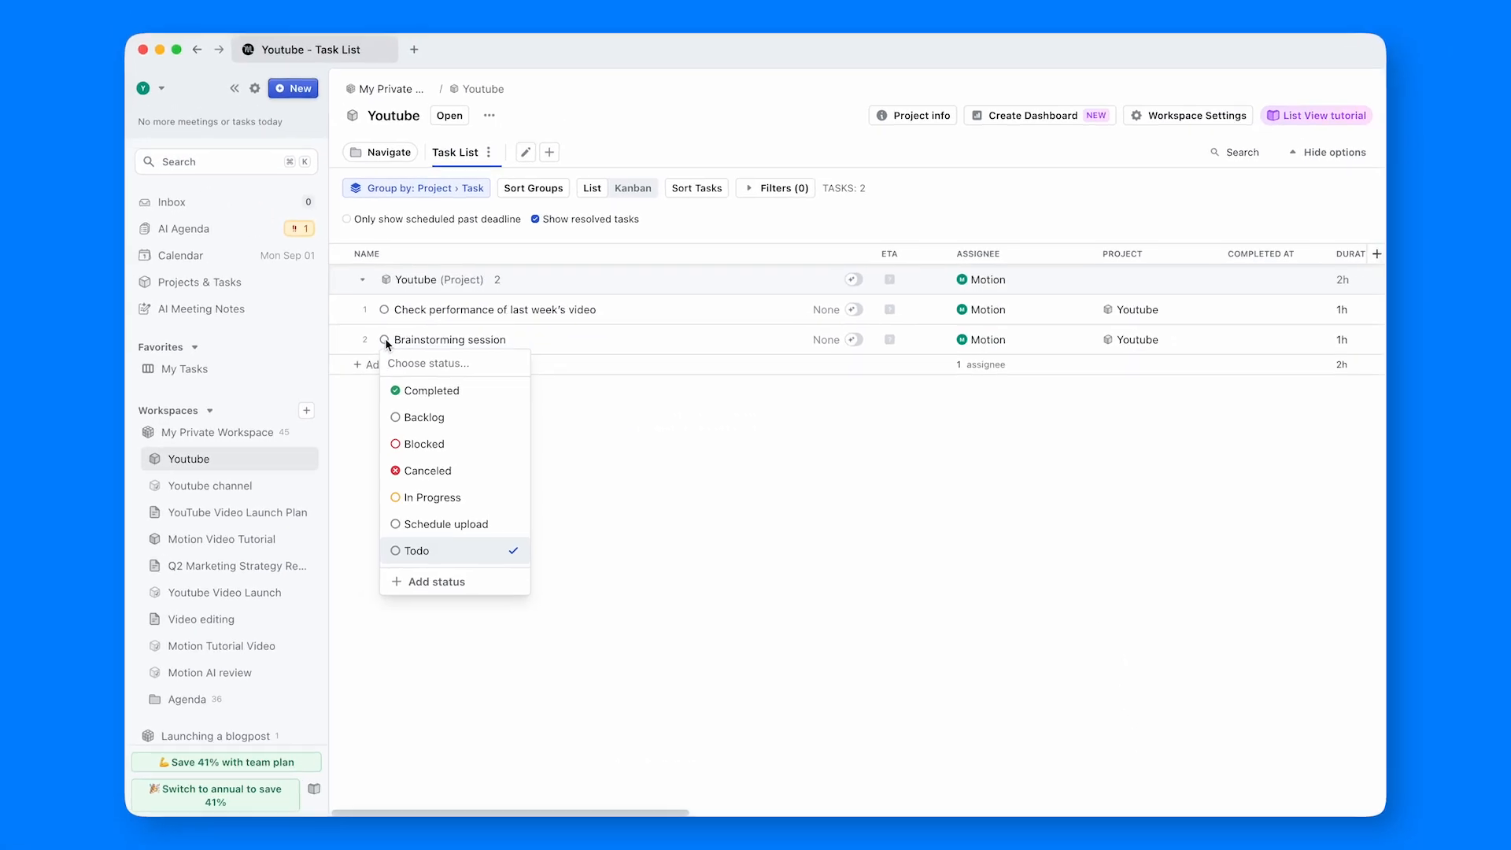
click(417, 391)
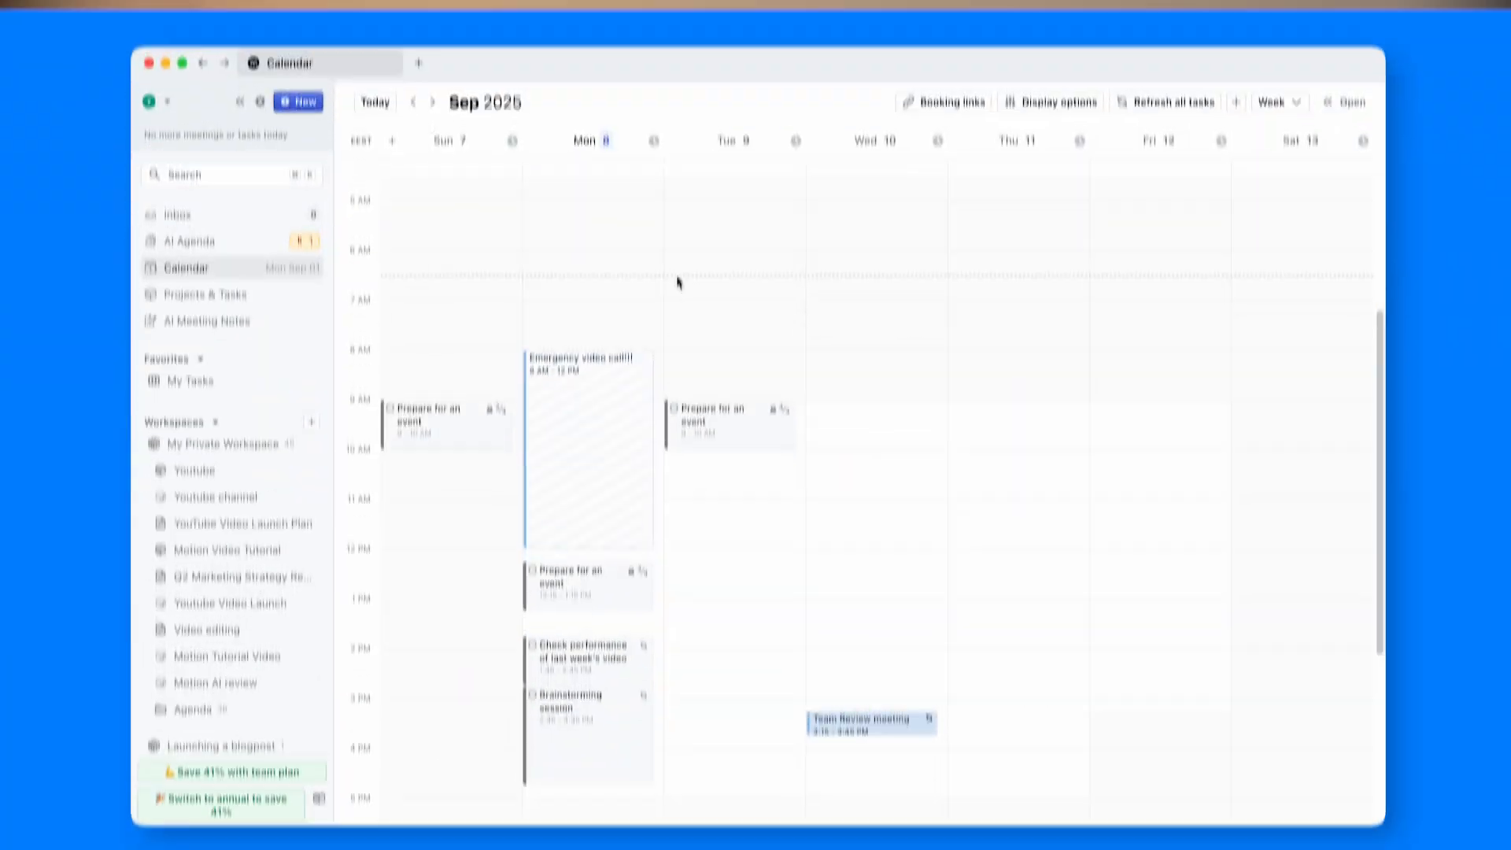
- Create a project from scratch named "Next YouTube Video Launch" with a deadline of Friday, September 12
click(422, 122)
click(571, 228)
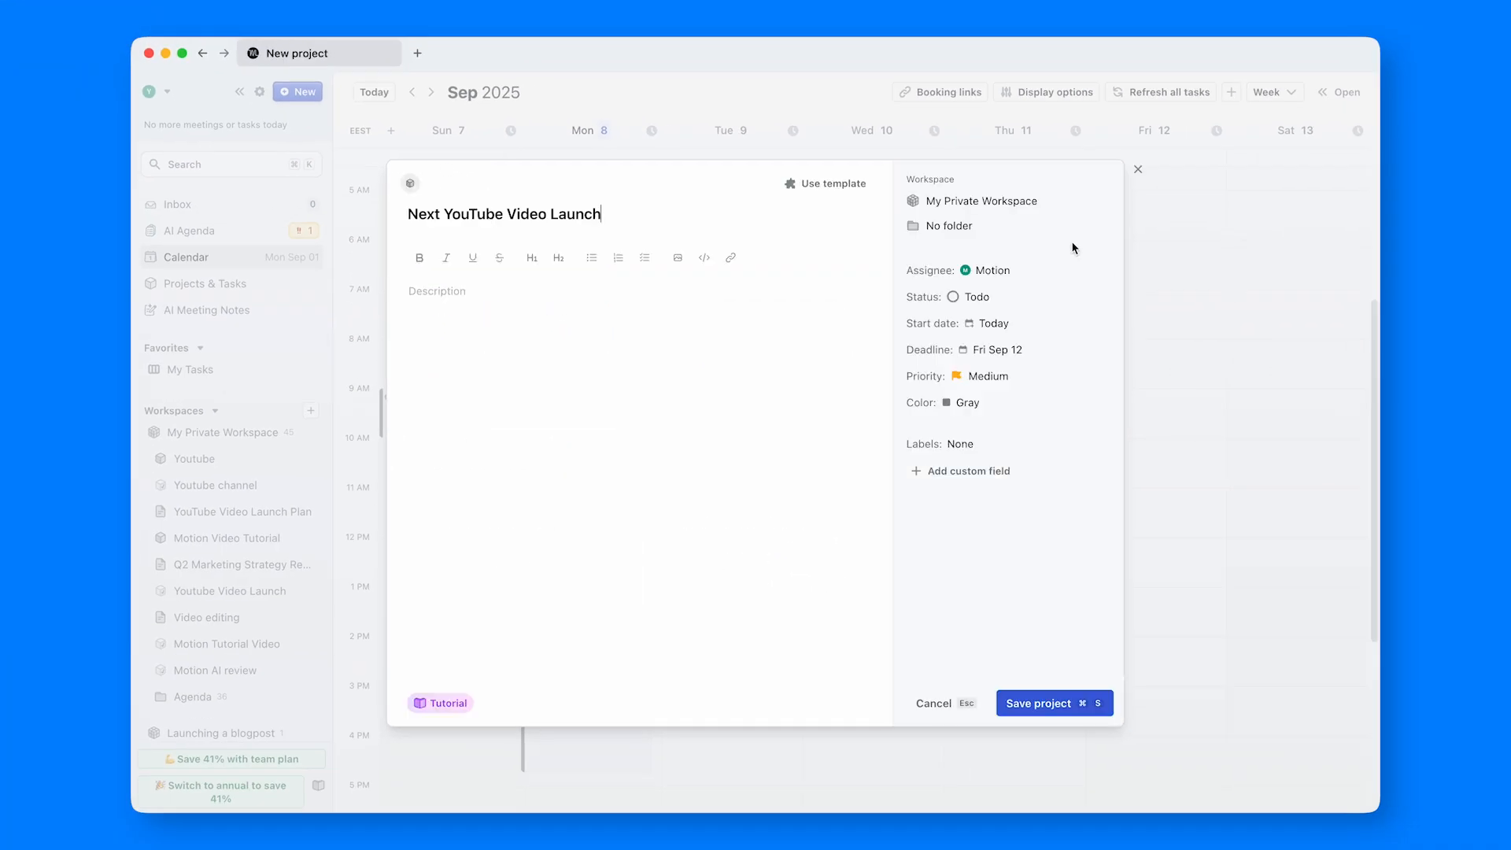
click(998, 351)
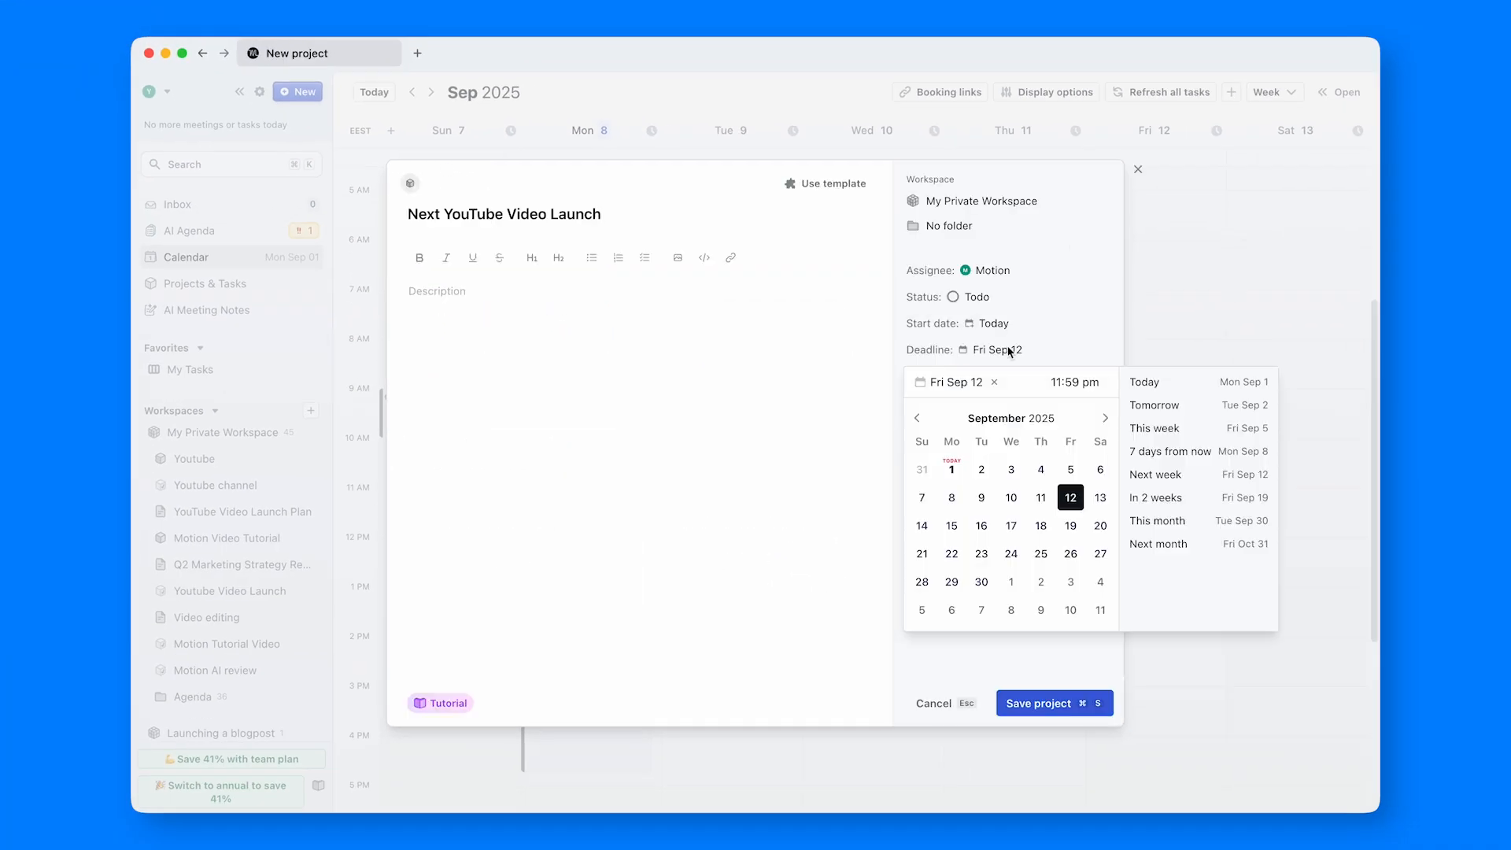
click(1076, 497)
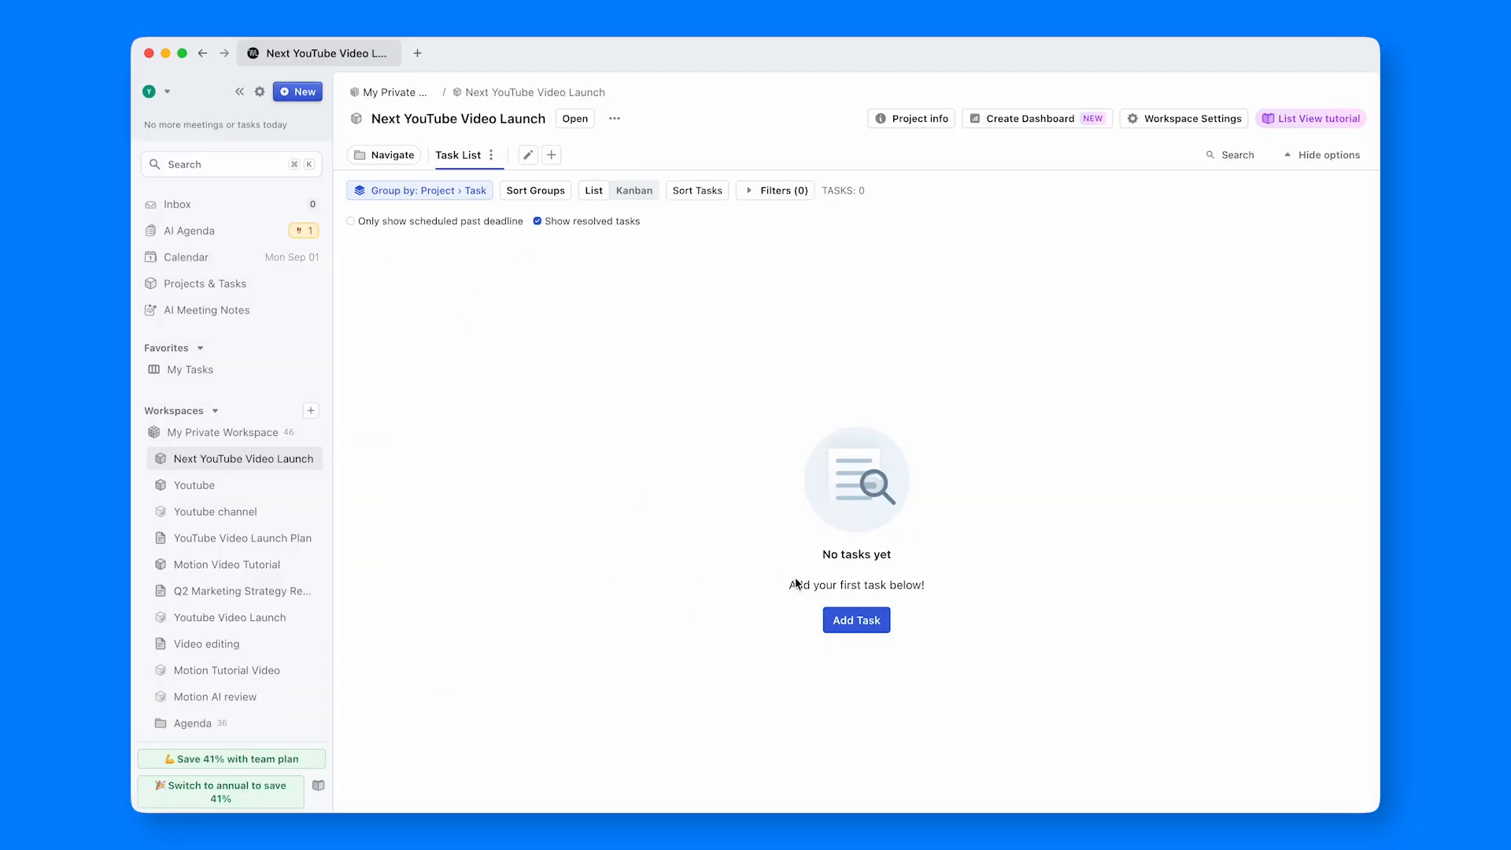
- Add the tasks Research, Recording A-roll, Recording B-roll and Editing to the "Next YouTube Video Launch" project
click(856, 620)
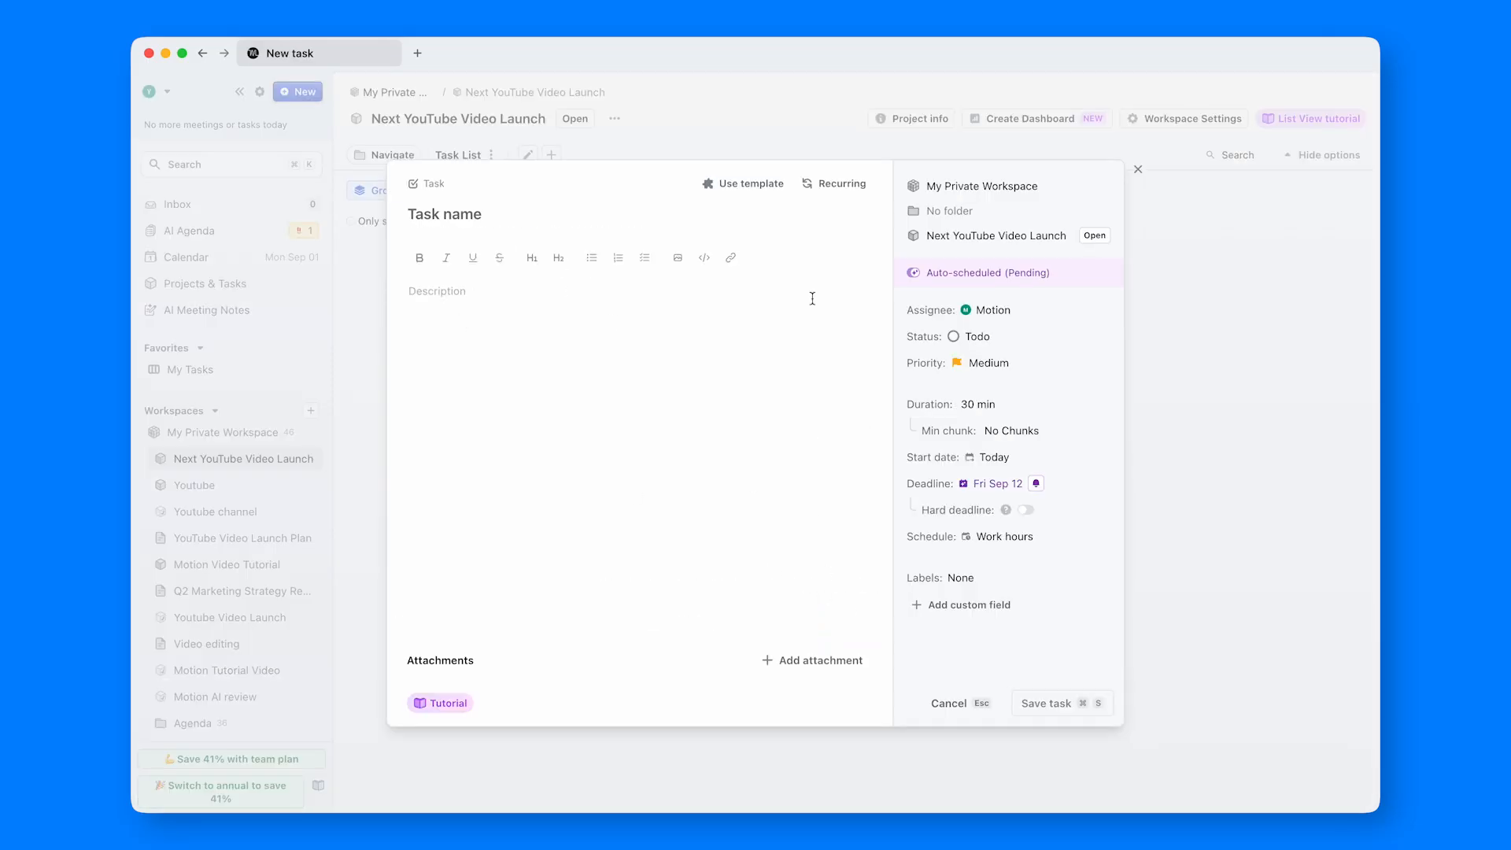
key(super+s)
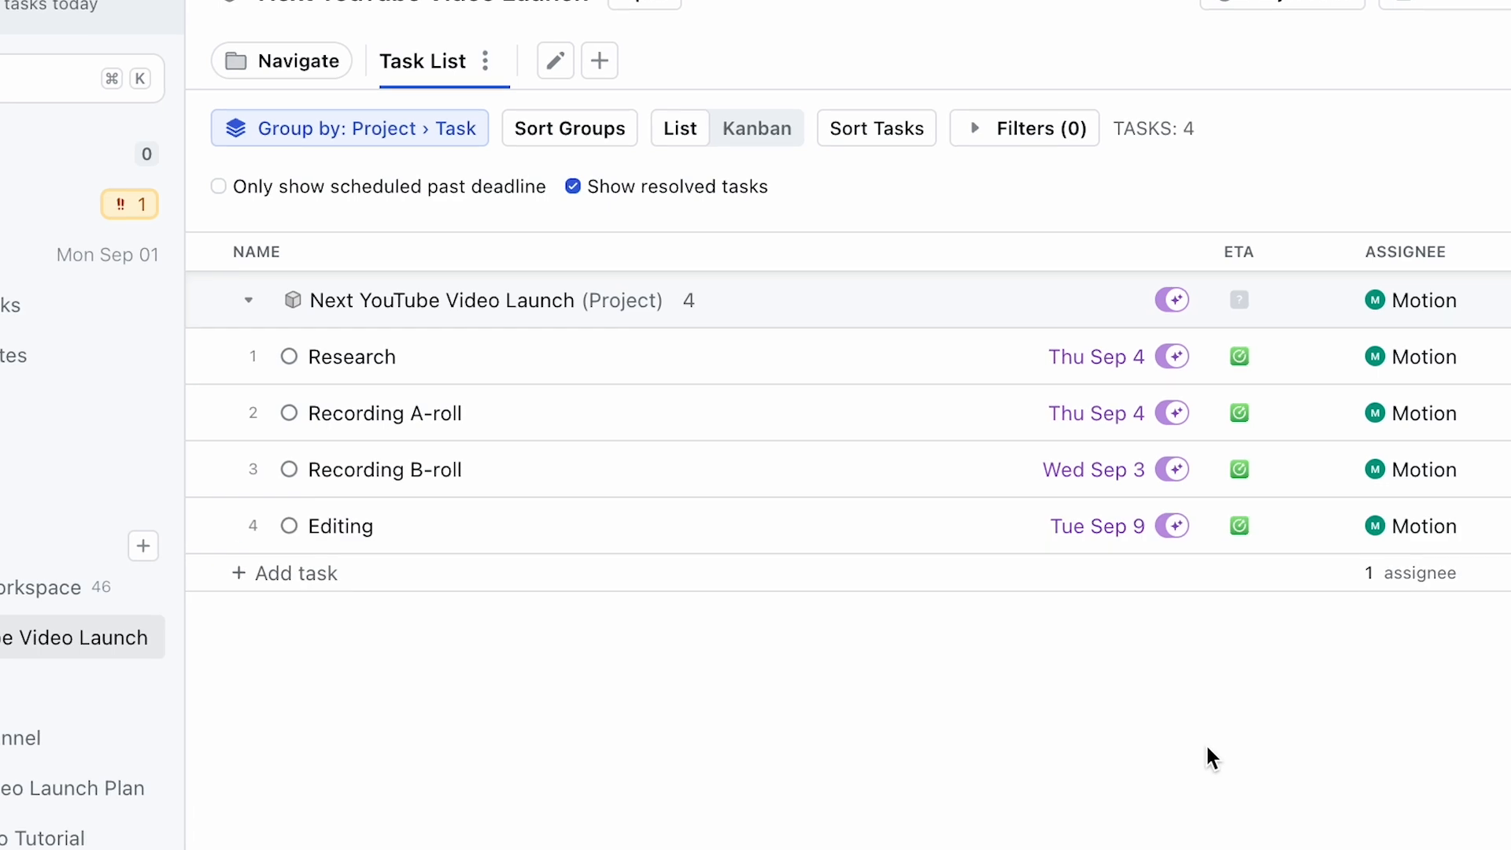
- Mark the Research task as blocking the Editing task
right_click(479, 371)
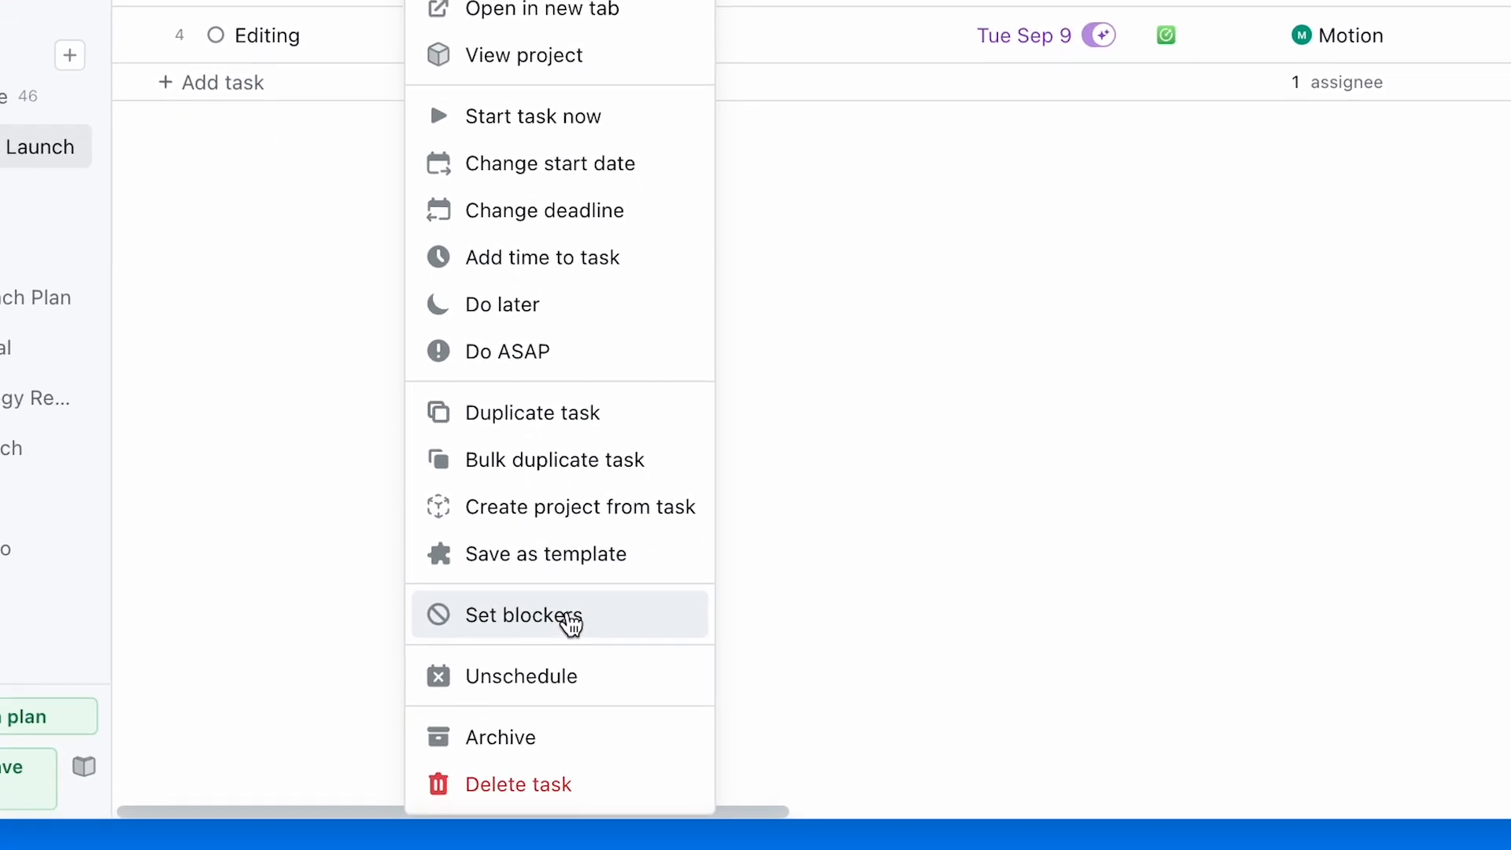
click(571, 624)
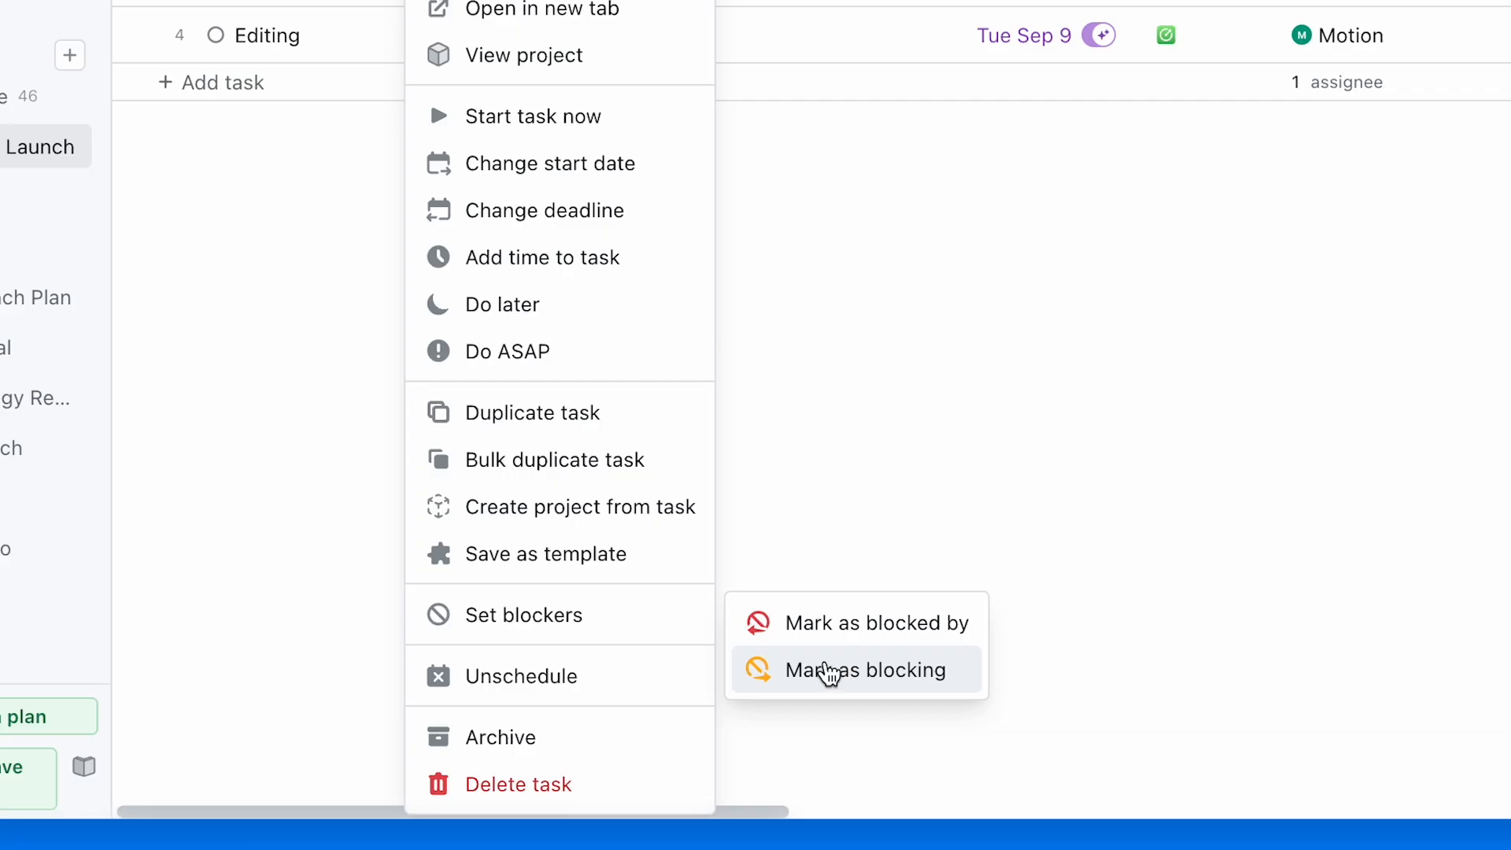
click(828, 673)
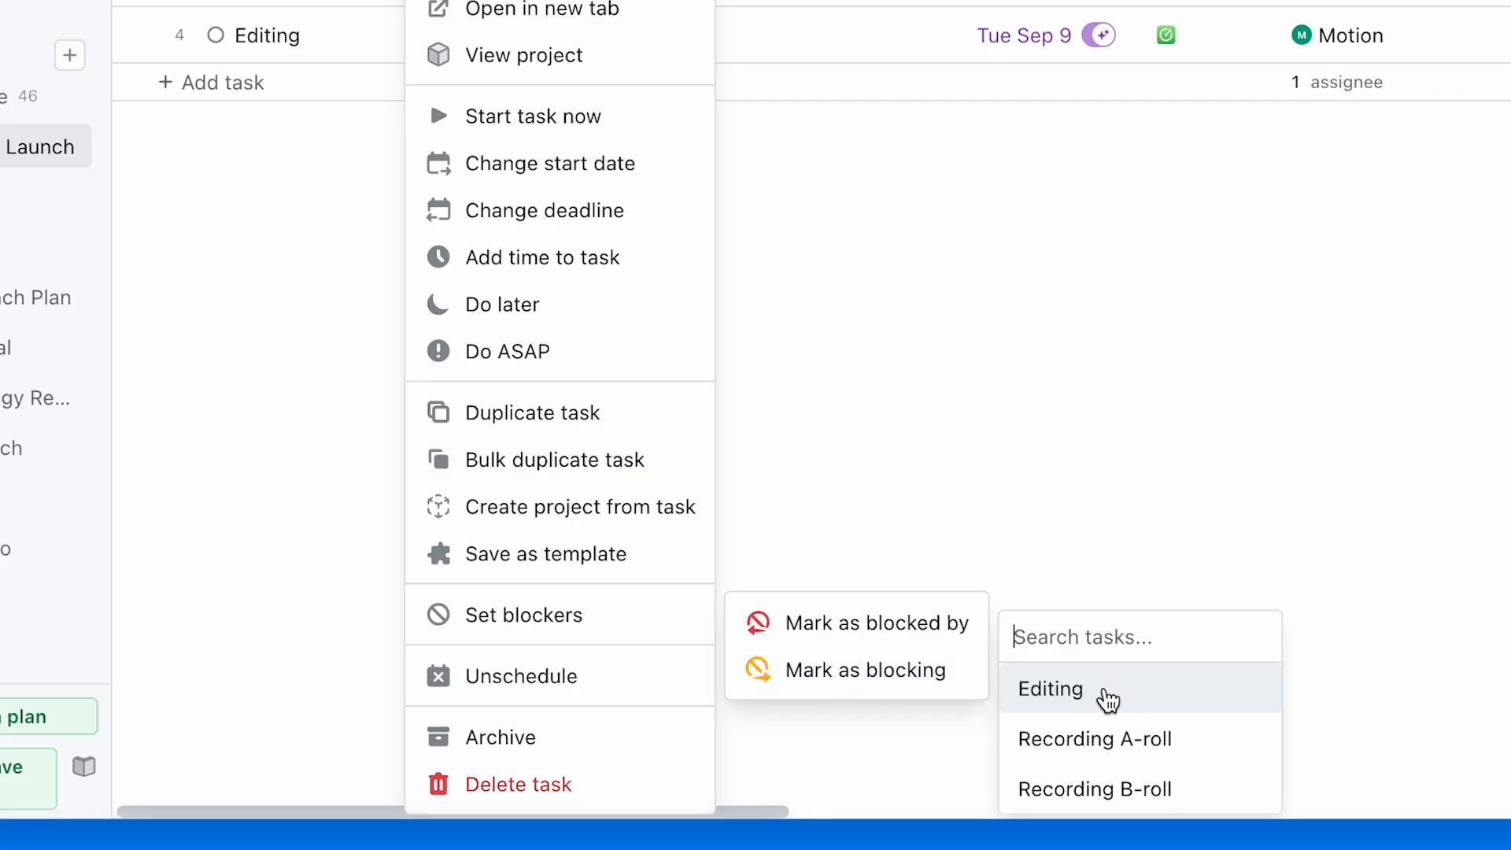
click(1106, 697)
click(905, 329)
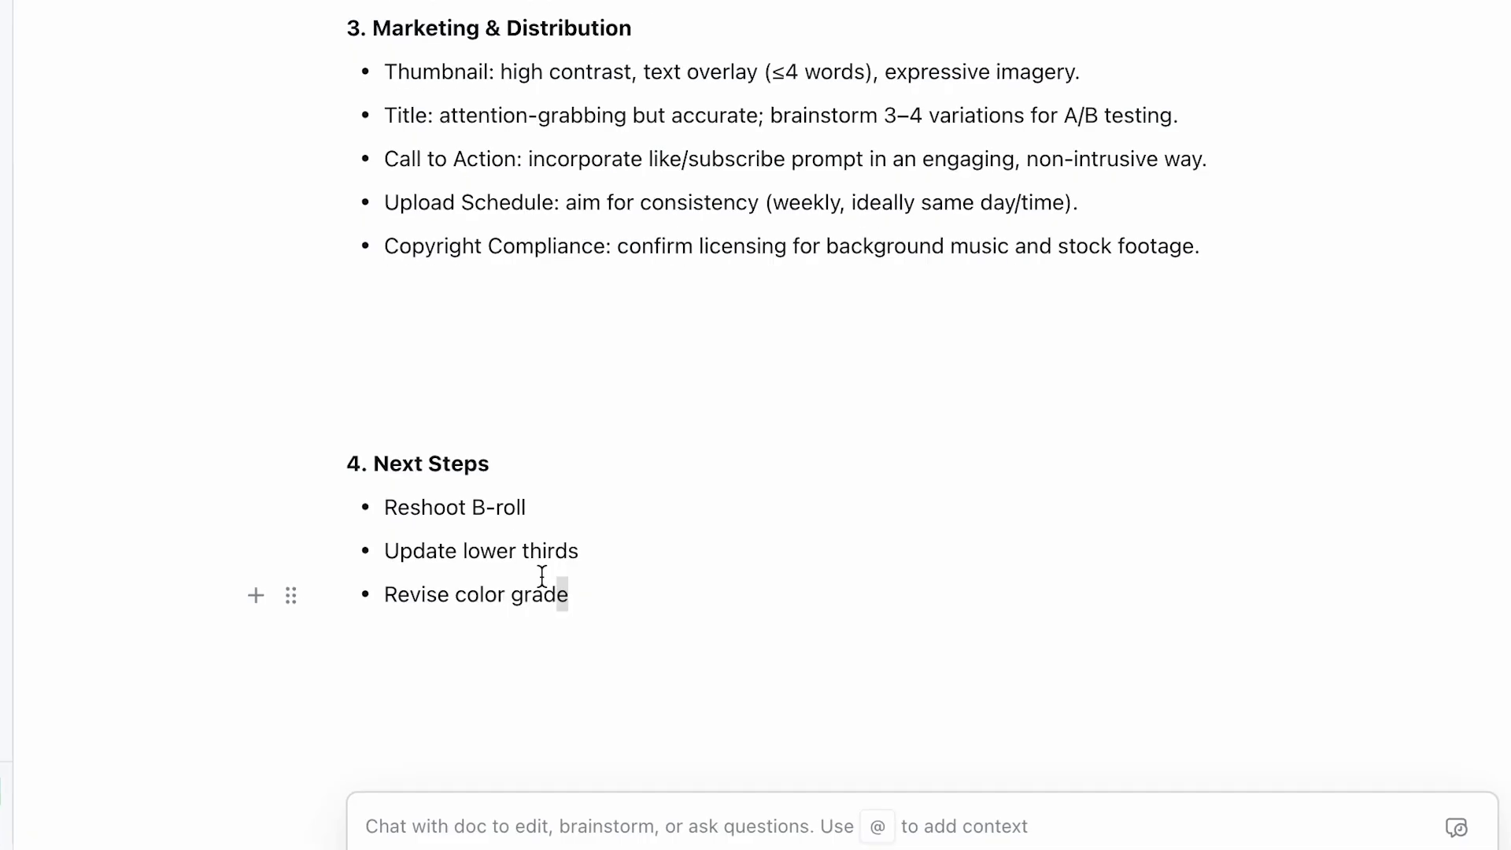
- Select the three bullets under Next Steps in the doc and turn them into tasks of the video launch project
drag(644, 653, 552, 603)
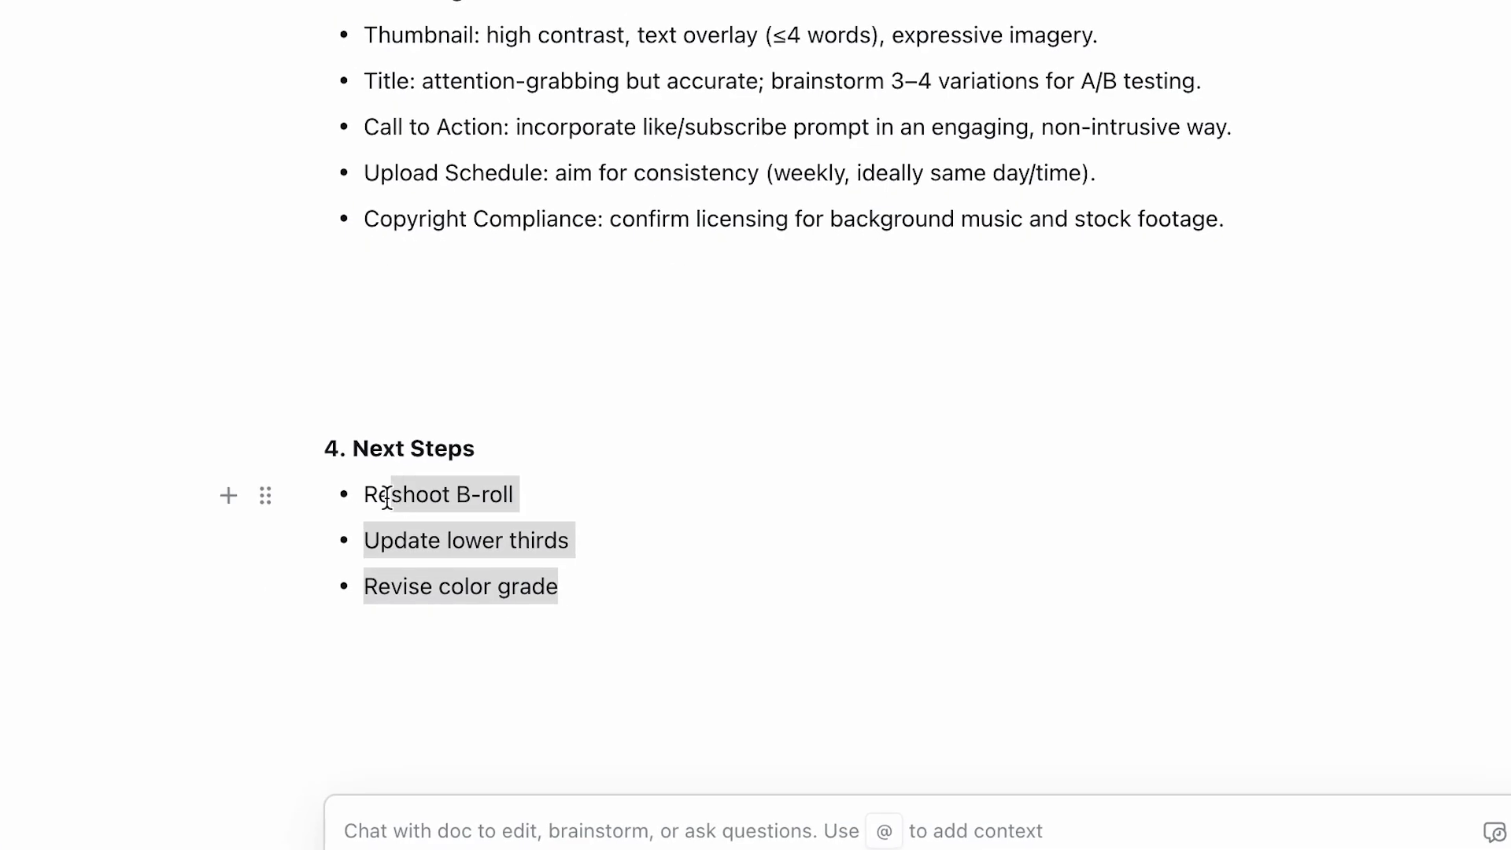
click(861, 450)
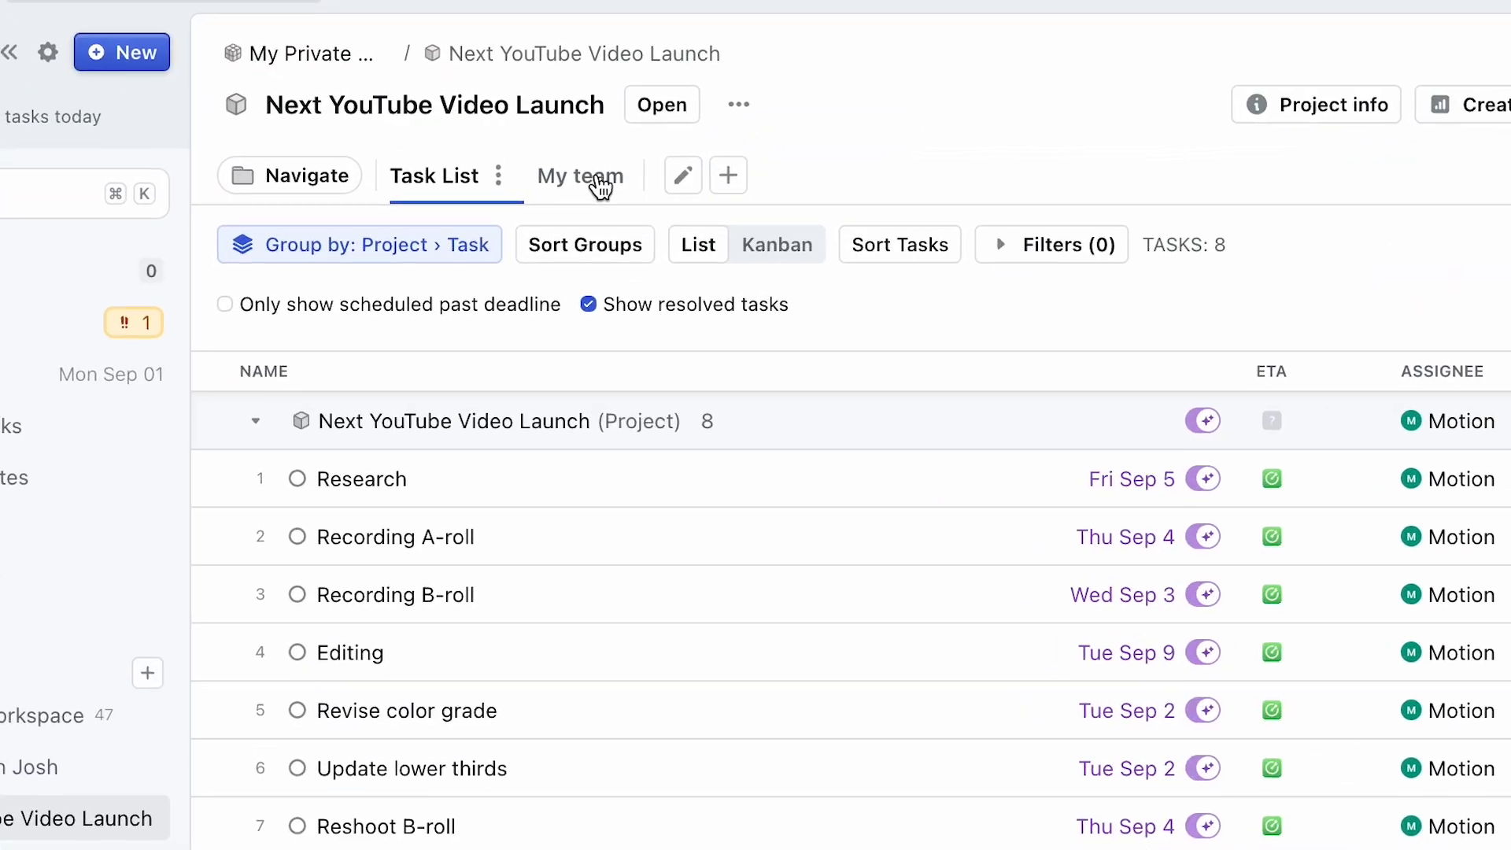
- Open the "My team" dashboard of the "Next YouTube Video Launch" project to review its task and workload cards
click(551, 170)
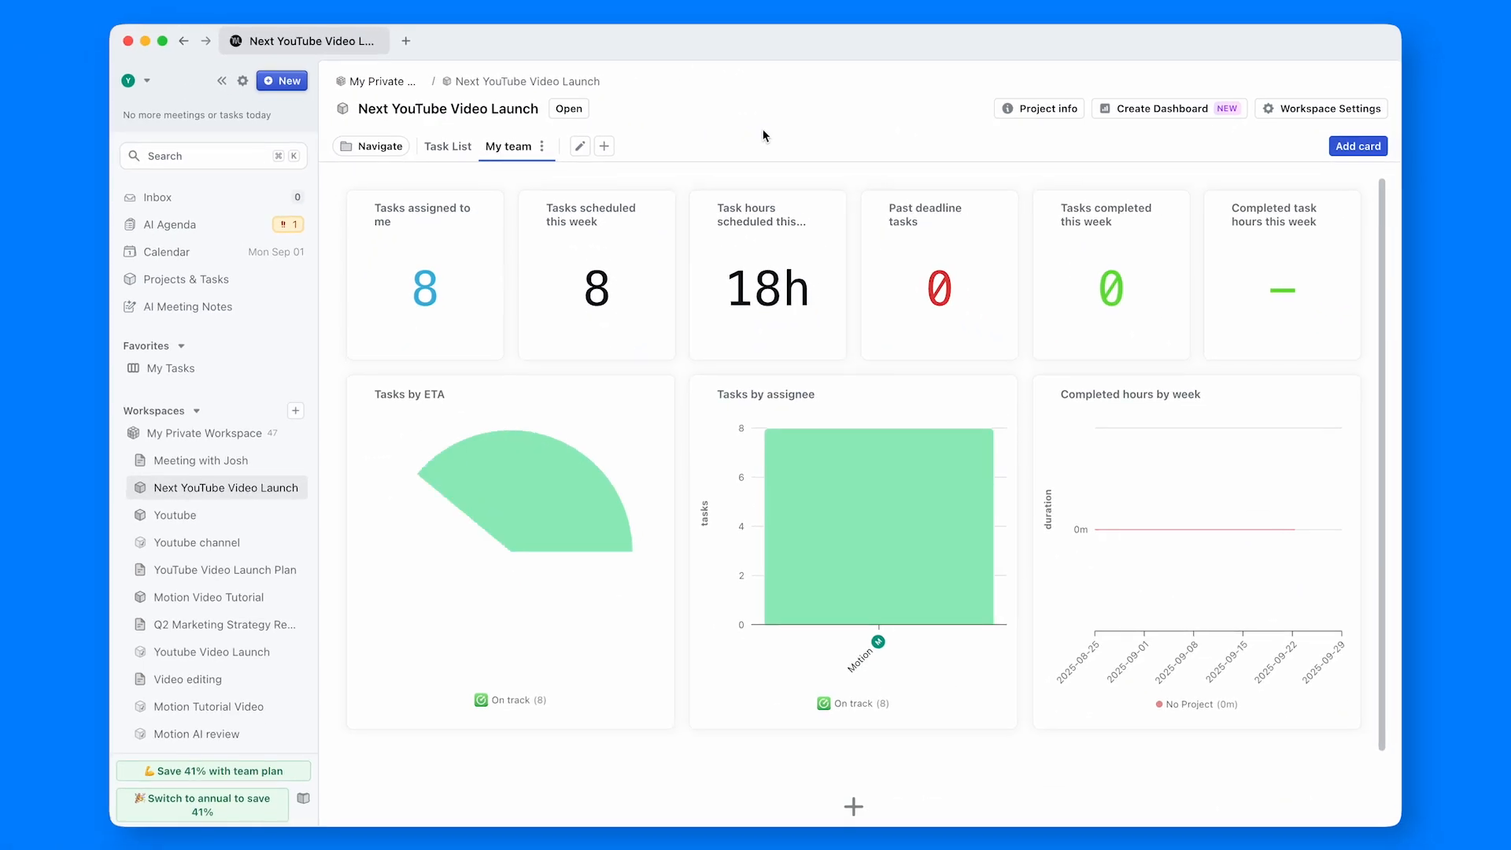